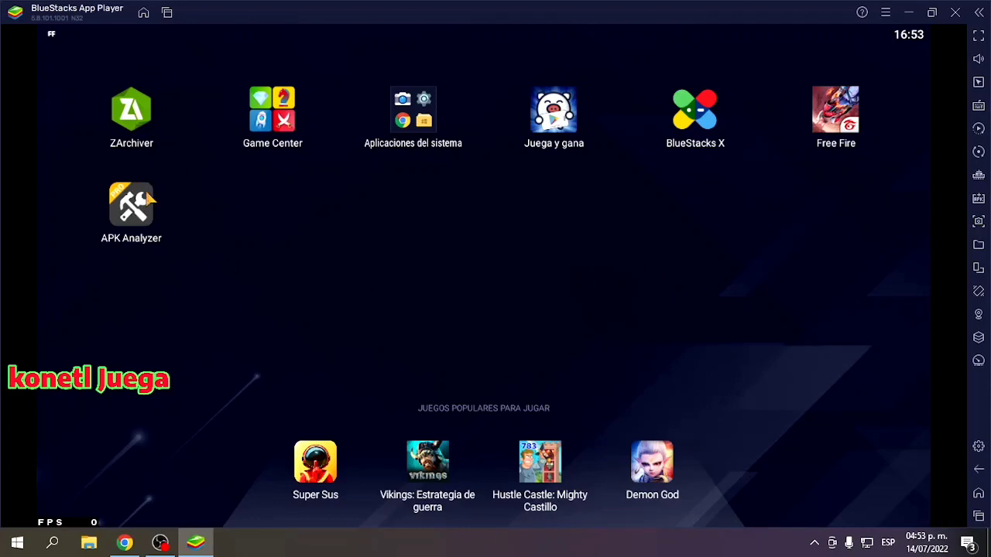
Launch APK Analyzer, decline the rating request, and examine the native .so libraries of the installed Free Fire app.
click(130, 221)
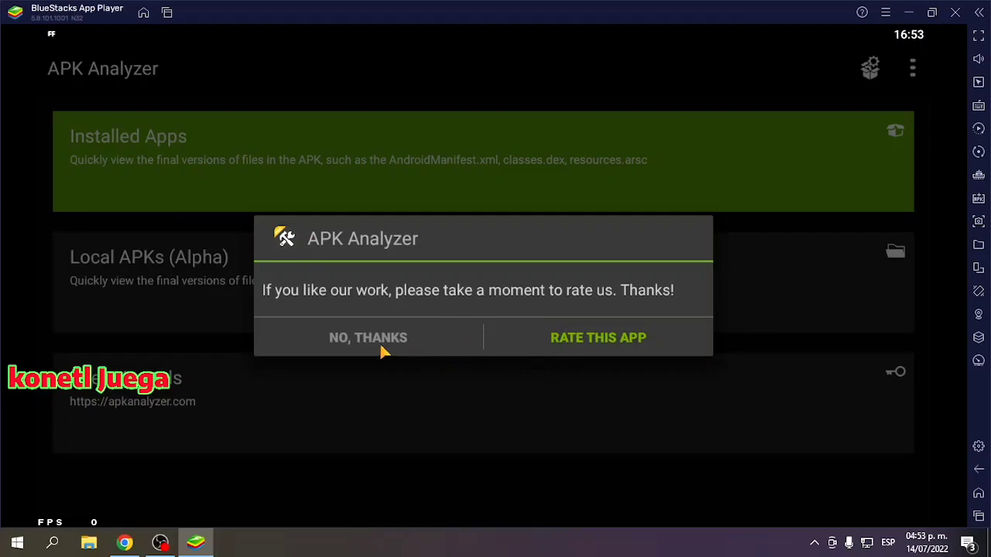
click(381, 351)
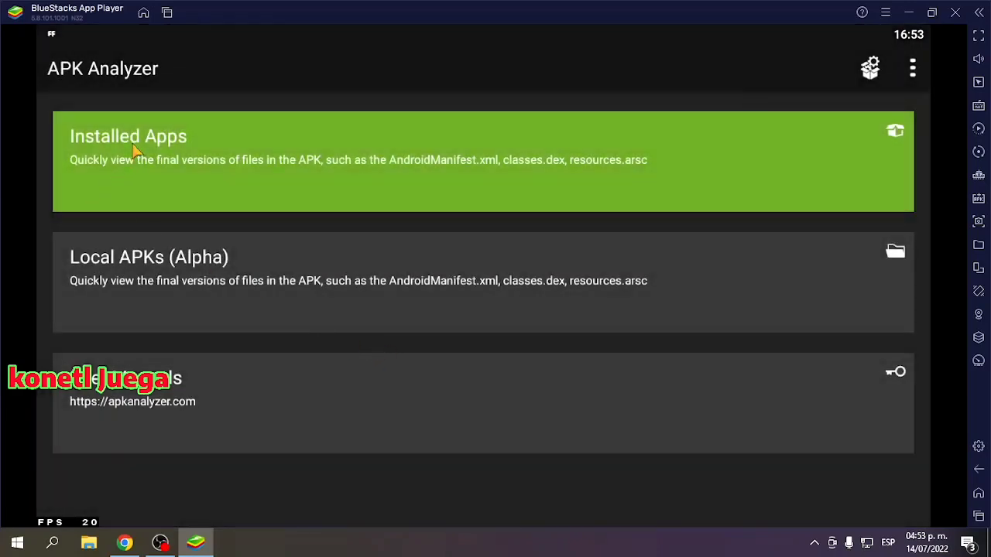
click(170, 157)
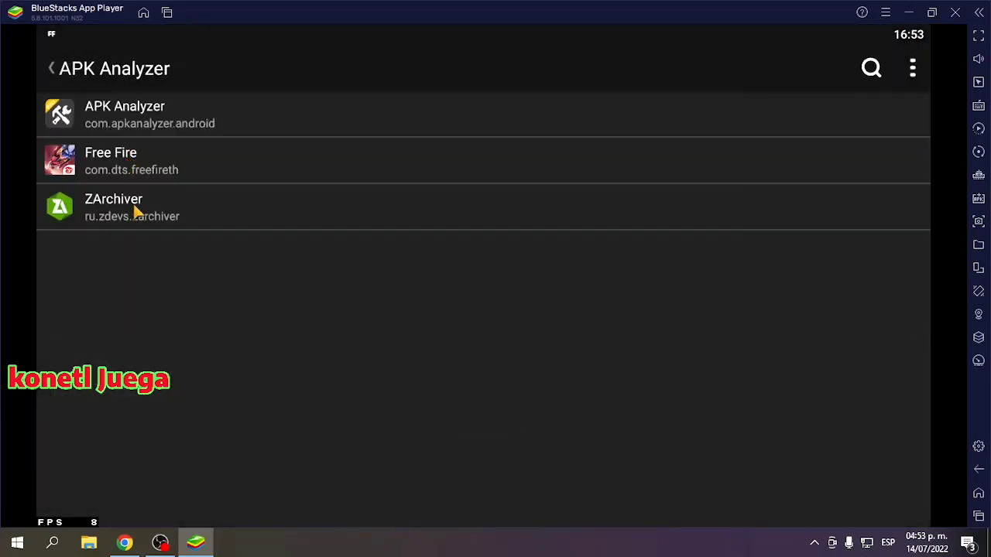
click(126, 166)
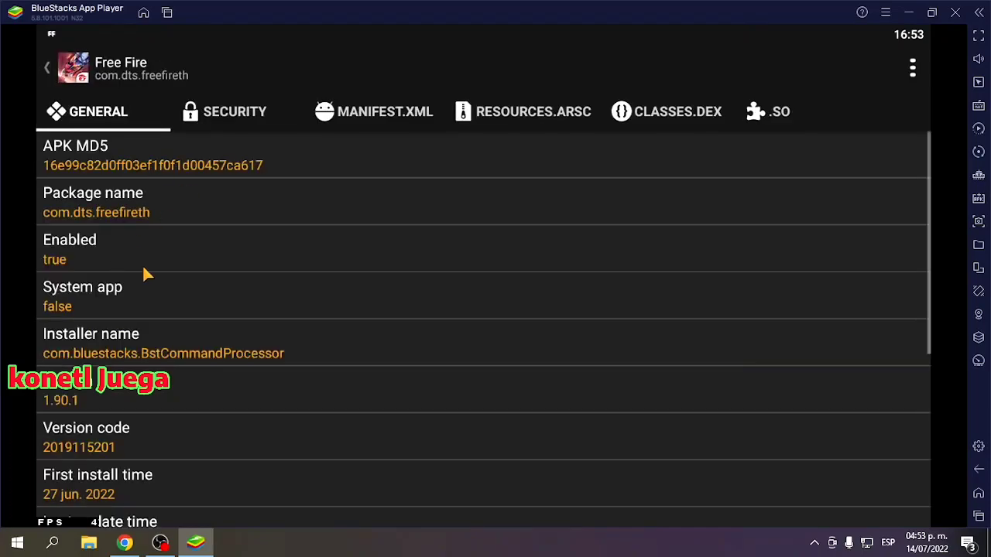
click(778, 112)
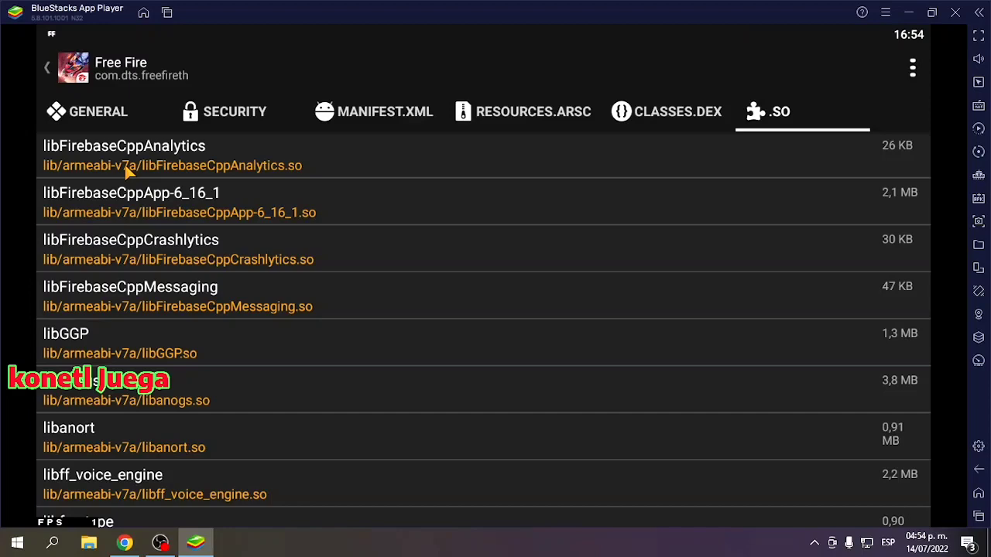
Leave the Free Fire analysis and close APK Analyzer to return to the home screen.
click(110, 121)
click(47, 70)
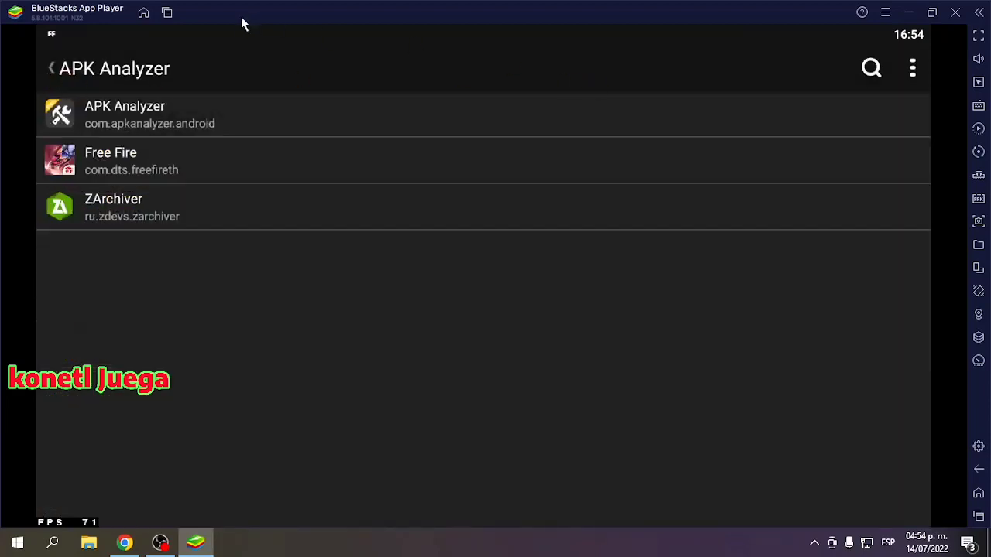
click(166, 13)
click(677, 203)
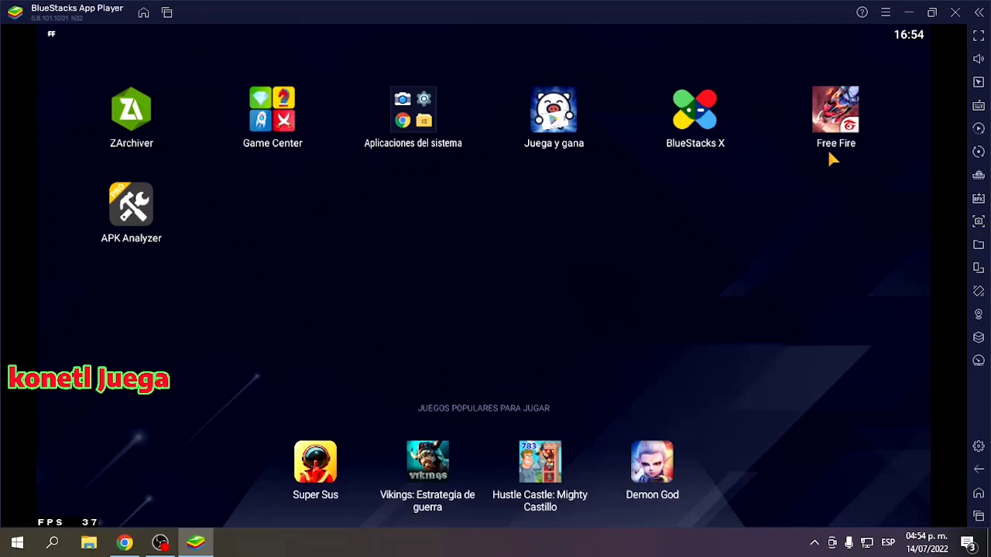
Set the emulator's CPU allocation to Medio (2 núcleos) and memory to Medio (2 GB), save, restart it, and maximize its window.
click(886, 15)
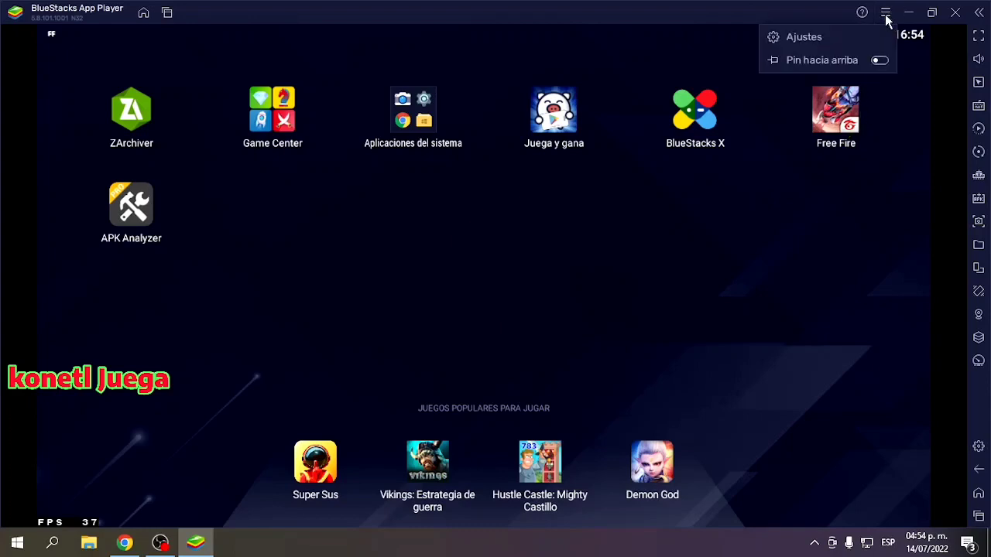
click(818, 34)
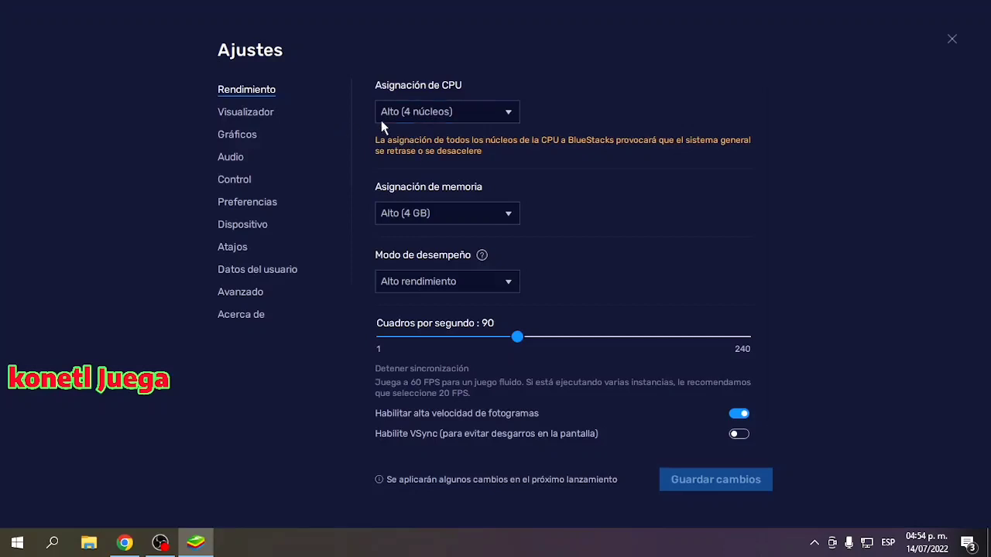
click(441, 115)
click(431, 159)
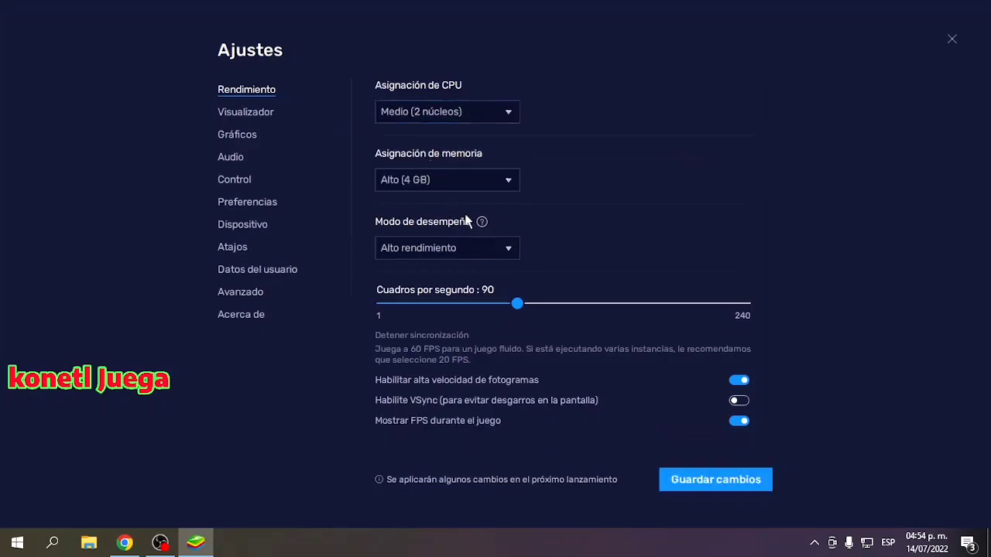
click(466, 180)
click(443, 223)
click(699, 483)
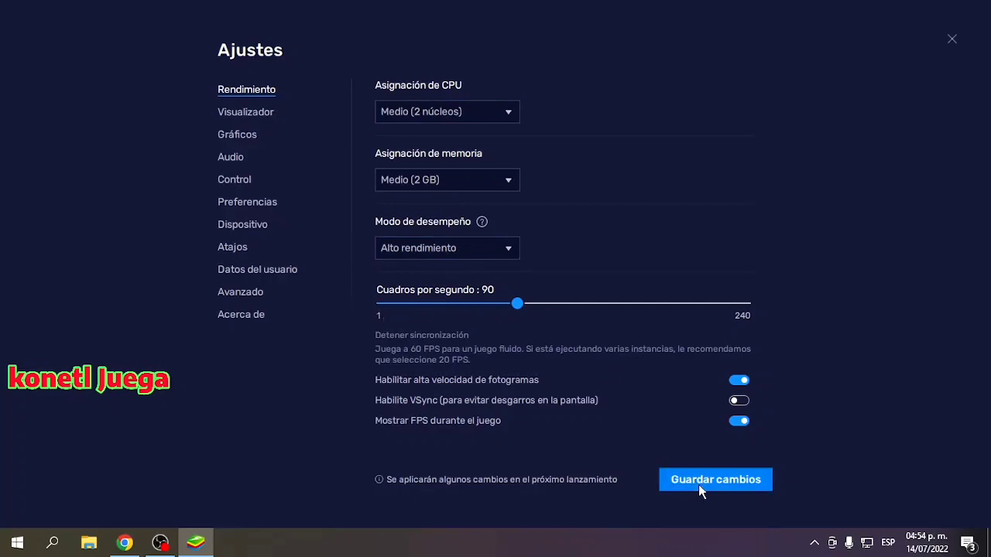
click(564, 303)
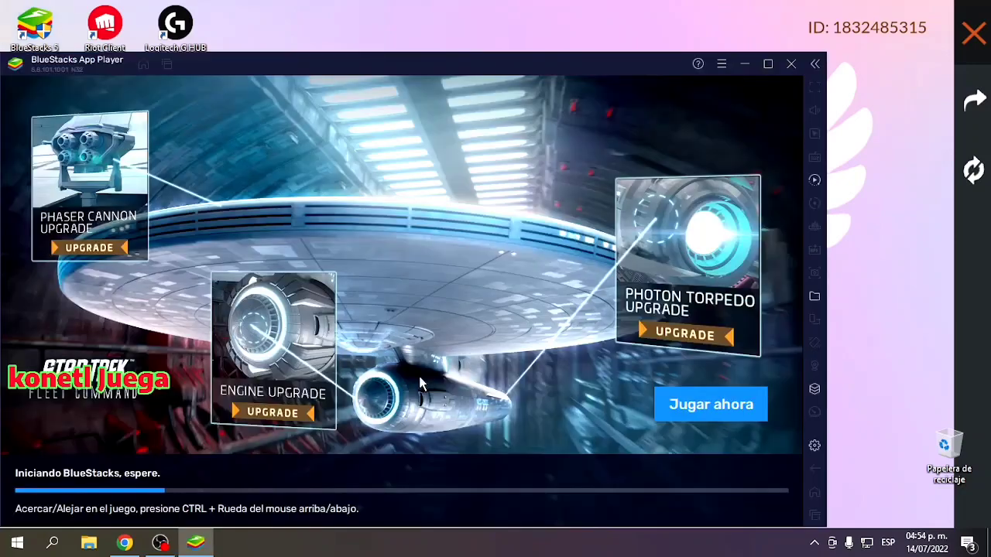
click(767, 63)
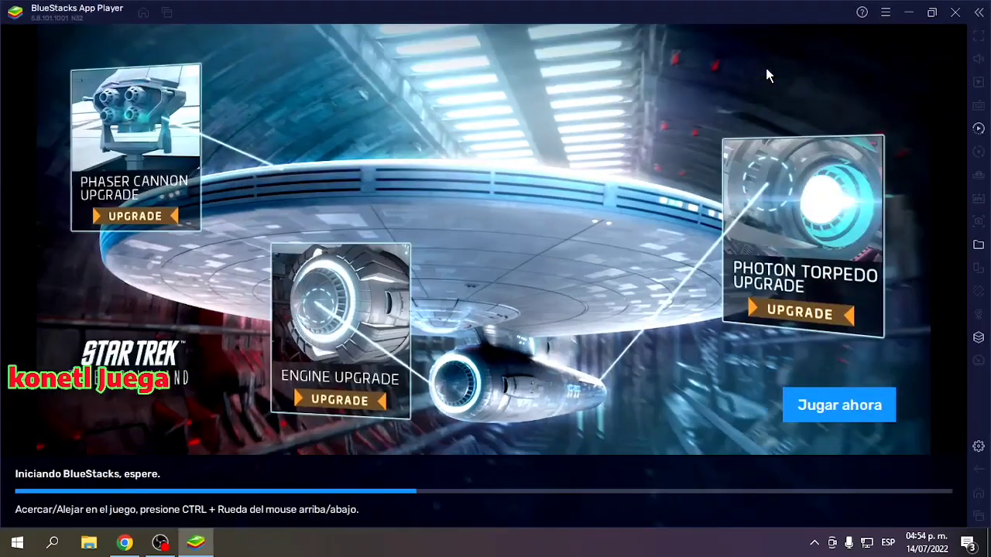
Review the display settings, set ASTC textures to Deshabilitada in the graphics settings, and save the changes.
click(885, 13)
click(823, 31)
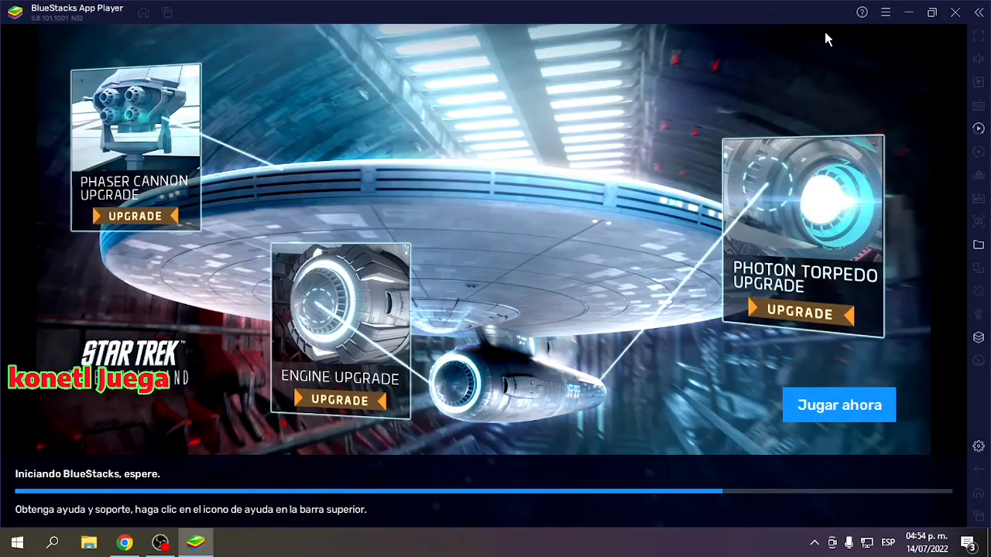
click(239, 114)
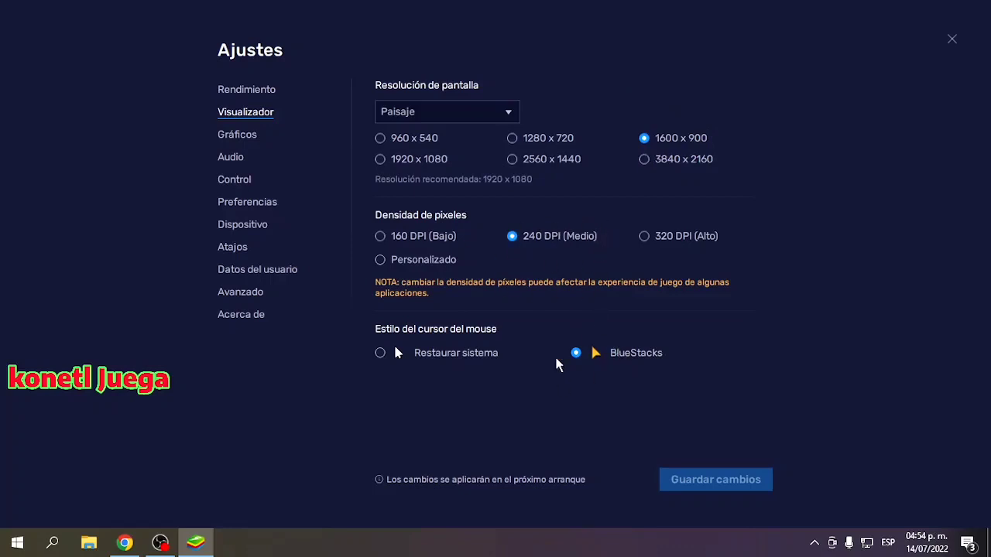
click(240, 144)
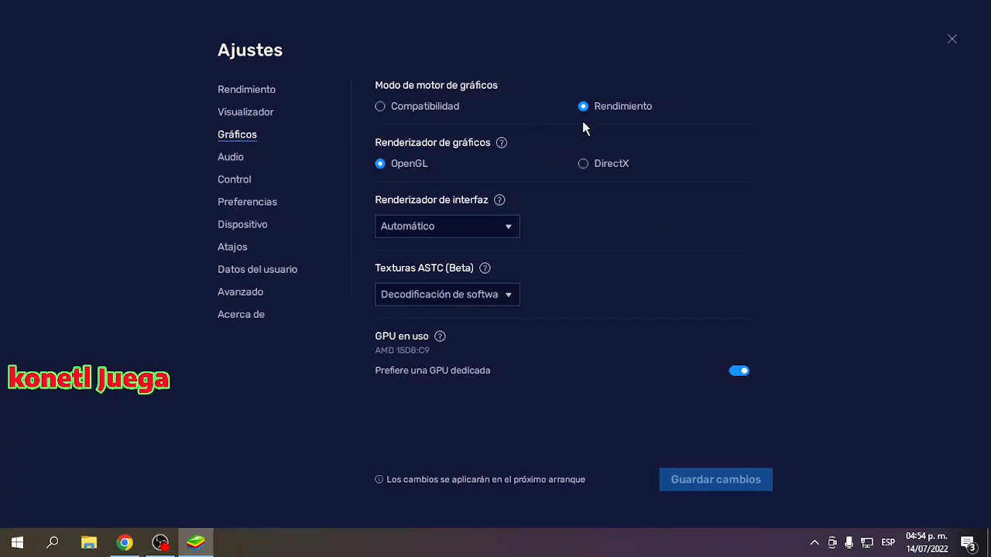
click(490, 297)
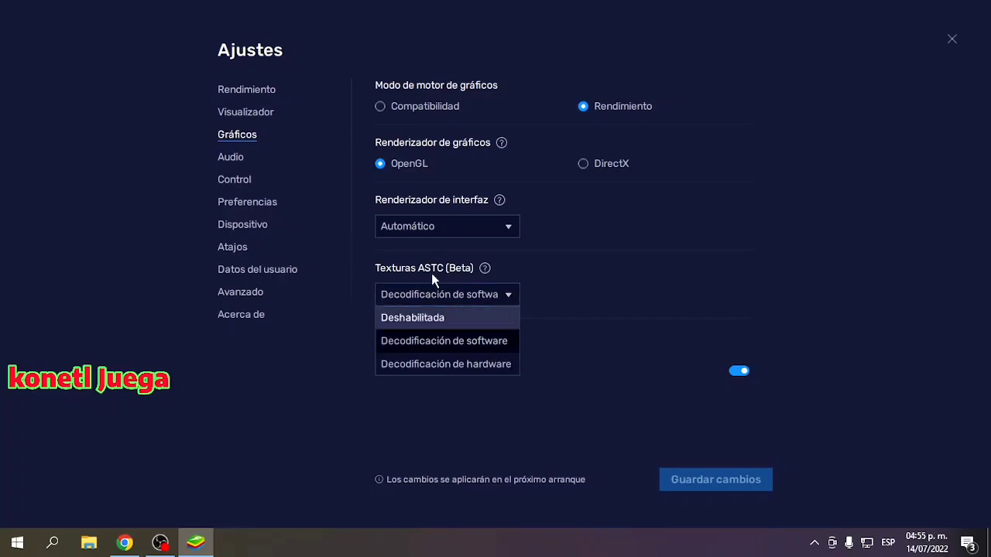
click(431, 319)
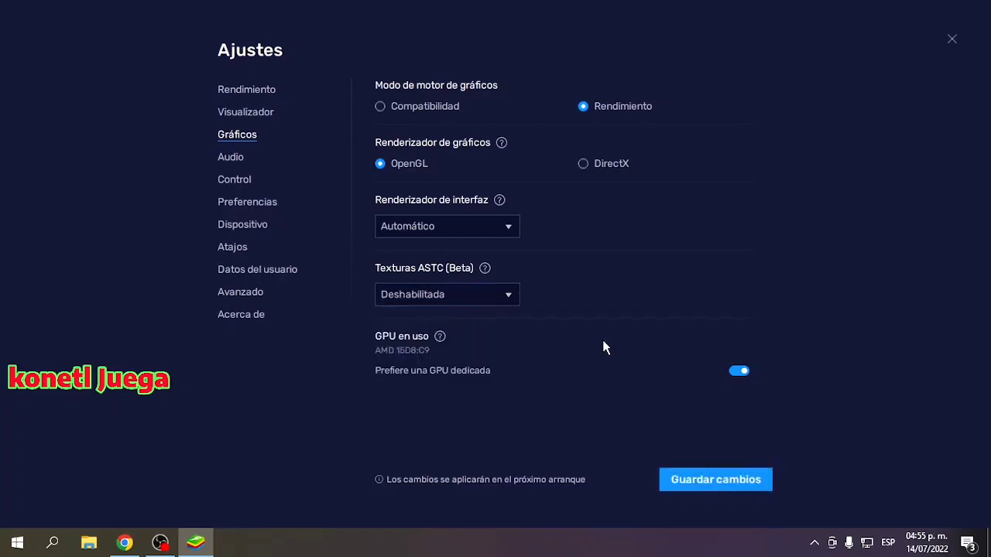
click(705, 480)
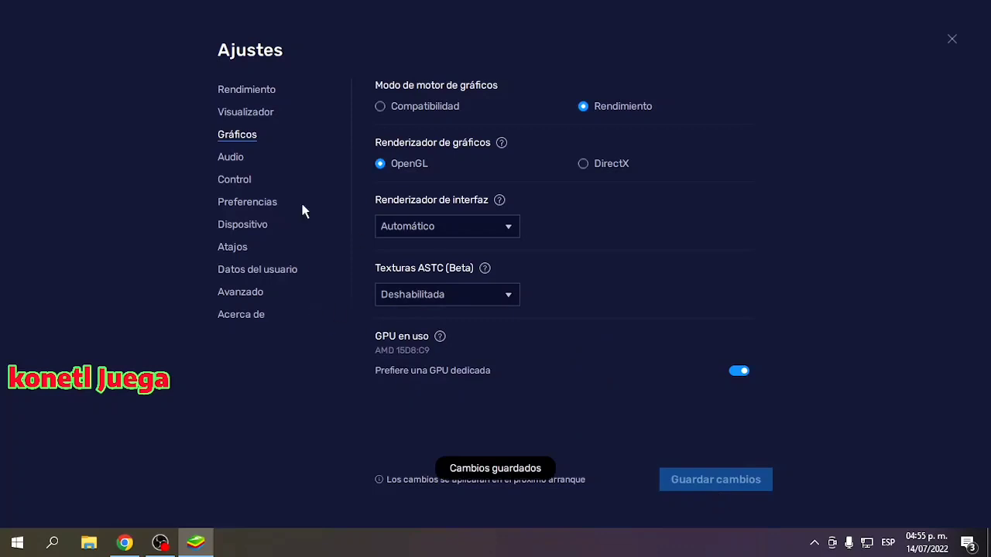
Review the emulator's audio, gamepad, preferences, device profile, shortcut, advanced and about settings, and close the settings.
click(228, 159)
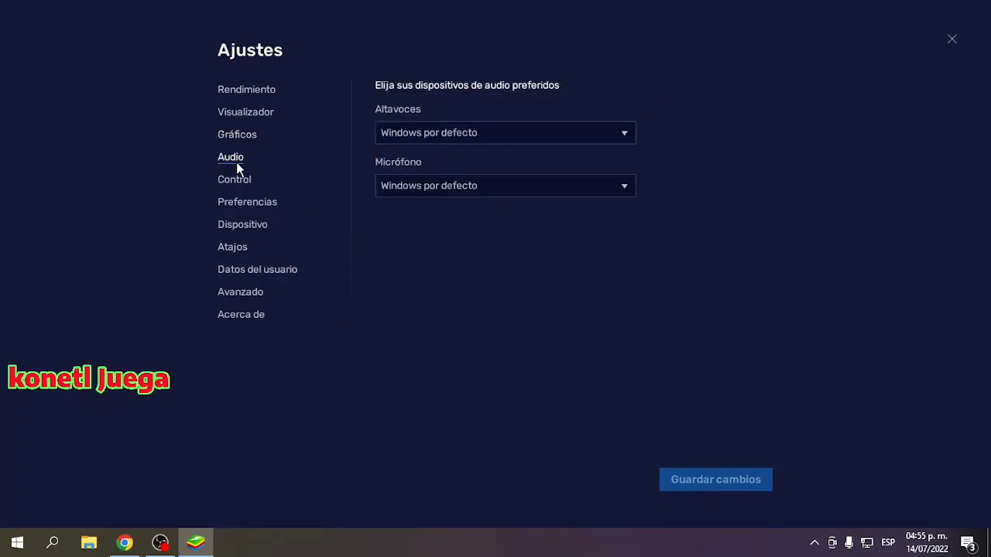
click(240, 206)
click(236, 180)
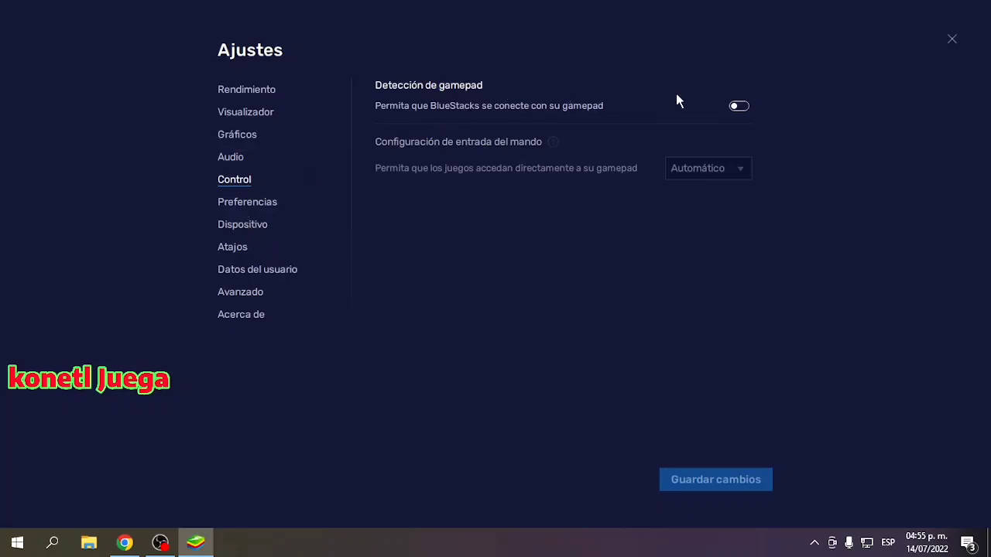
click(240, 203)
click(240, 222)
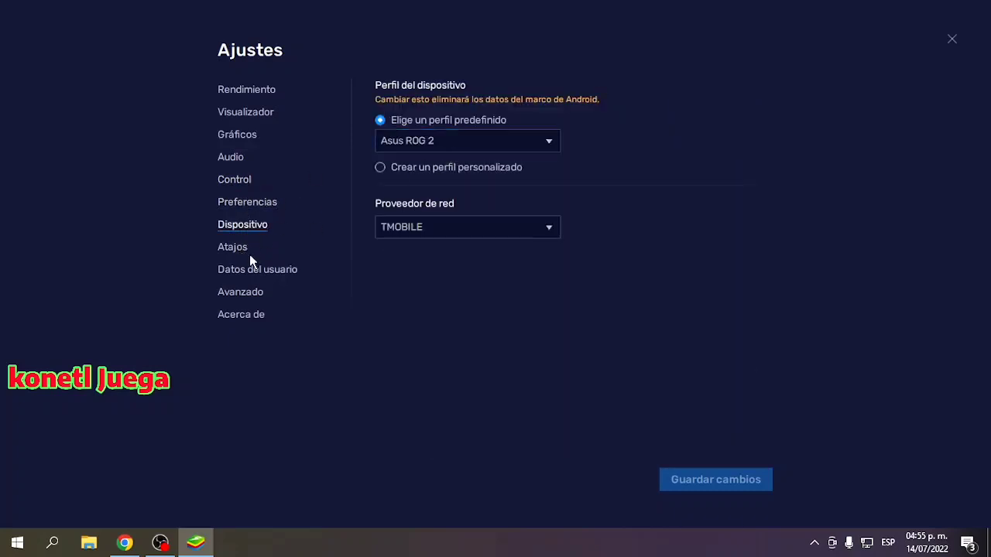
click(474, 147)
click(461, 157)
click(229, 247)
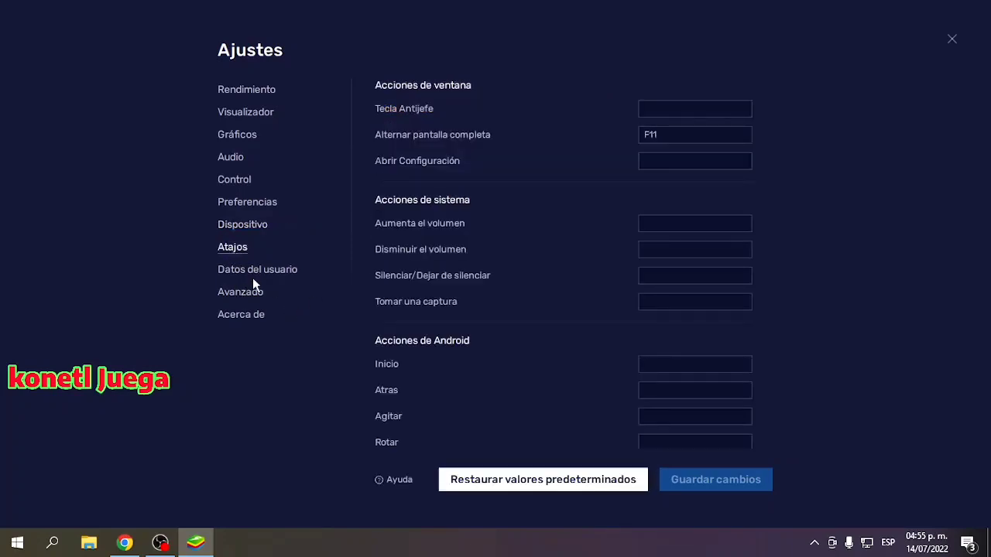
click(247, 297)
click(247, 316)
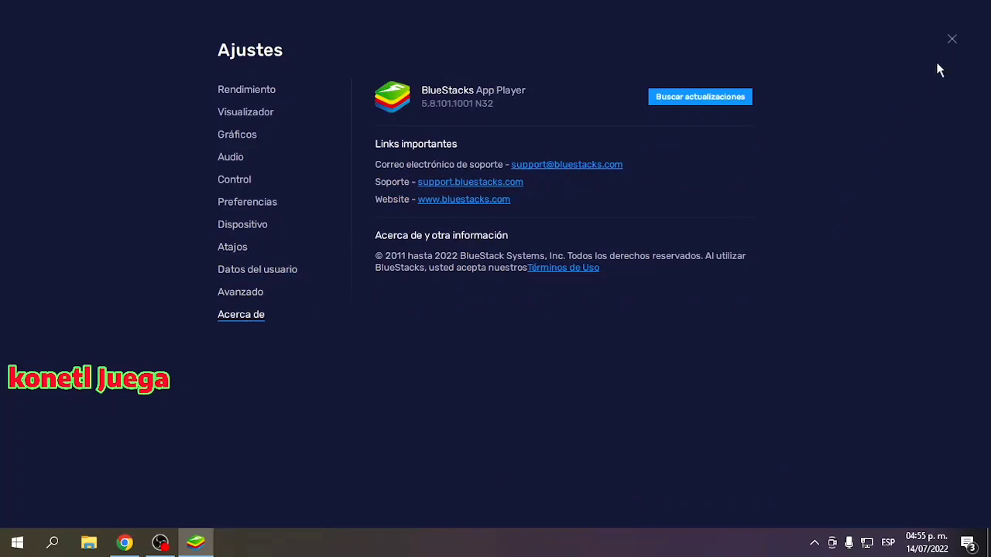
click(951, 40)
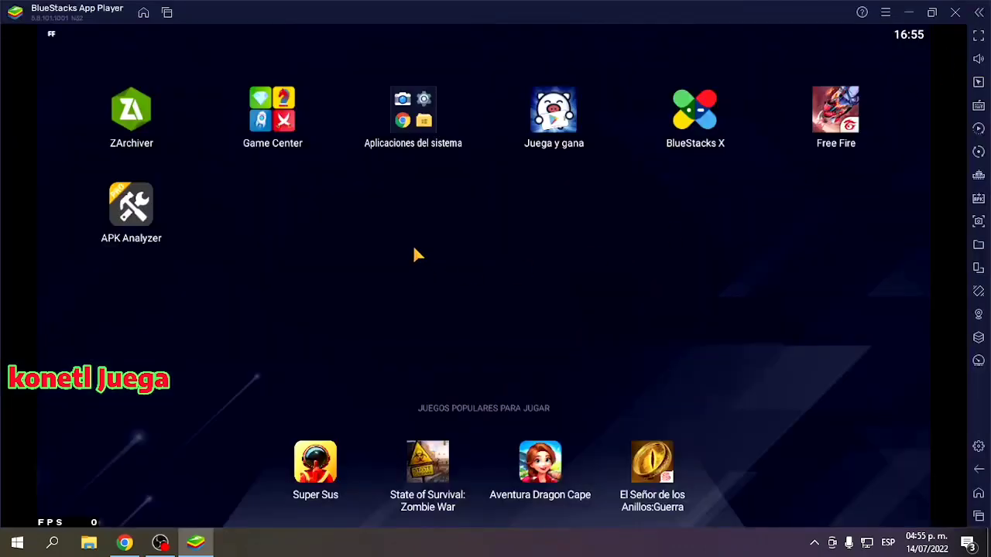
Launch Free Fire and set its sensitivity to 0 for General and 80 for Mira 4x.
click(840, 121)
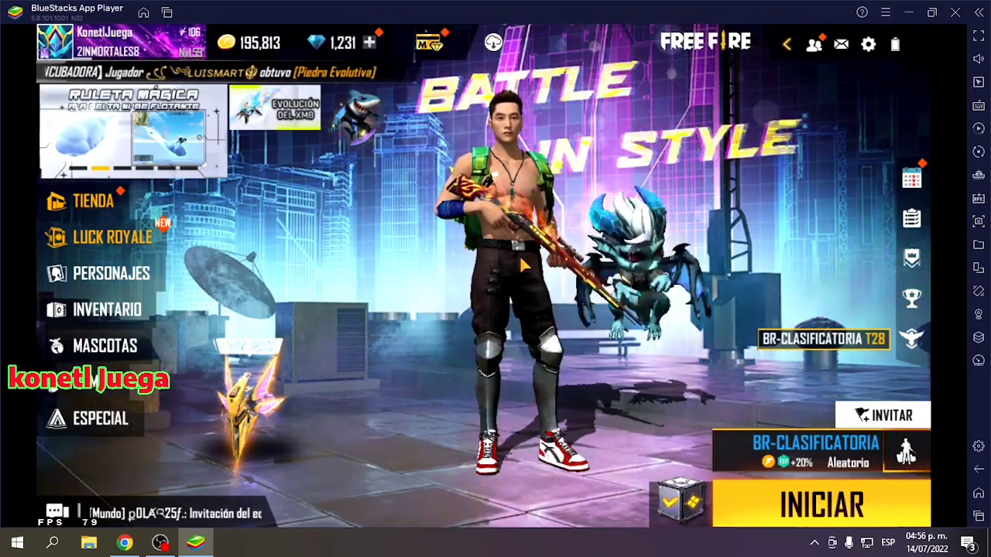
click(868, 44)
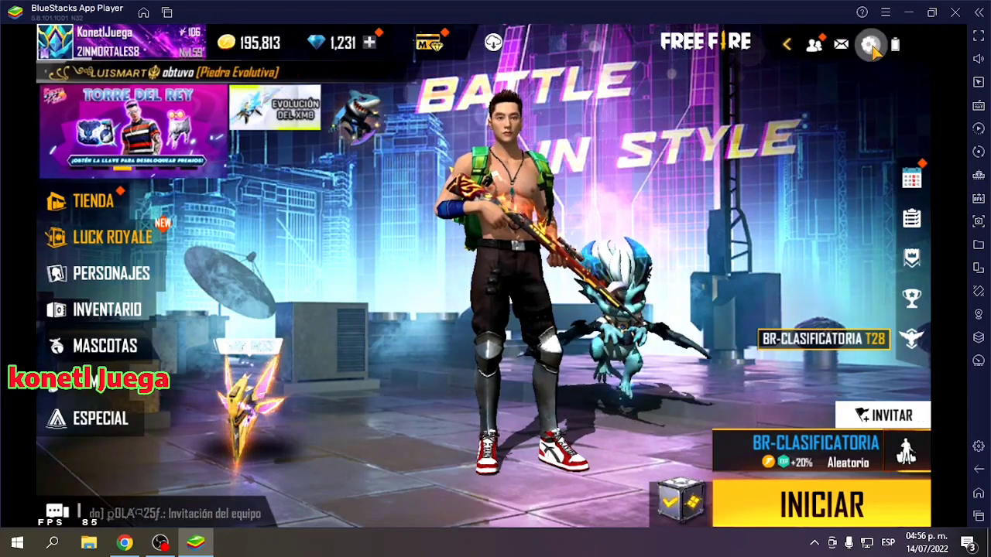
click(100, 159)
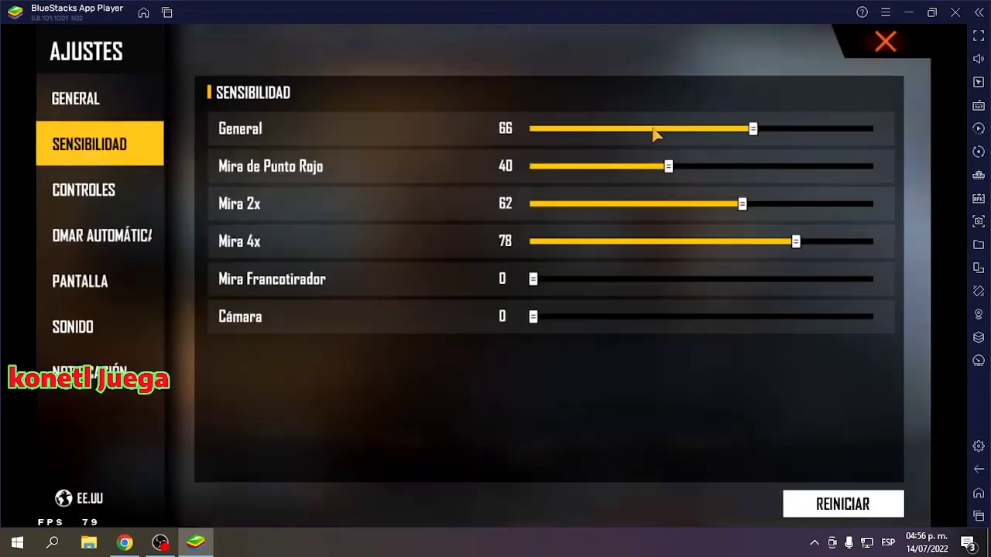
drag(575, 133, 531, 130)
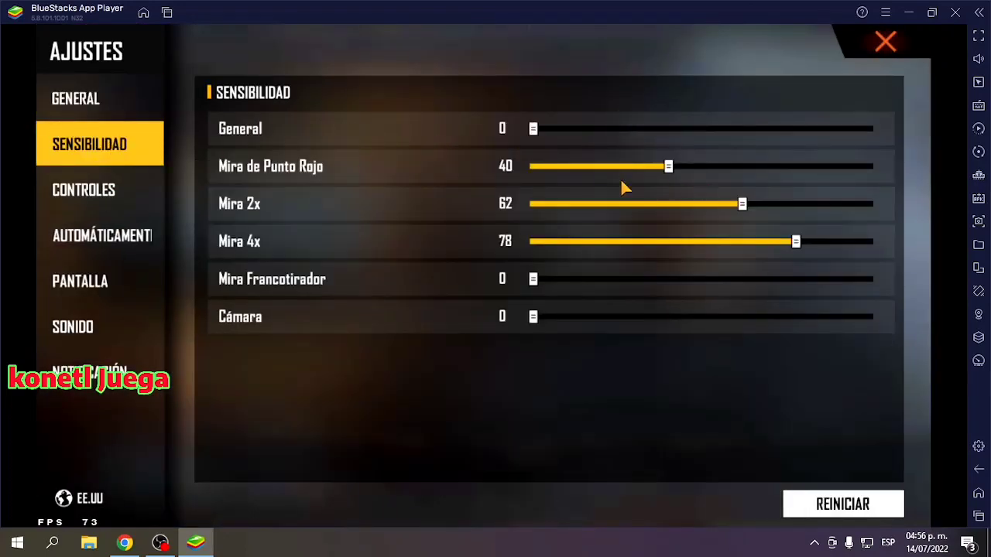
click(804, 246)
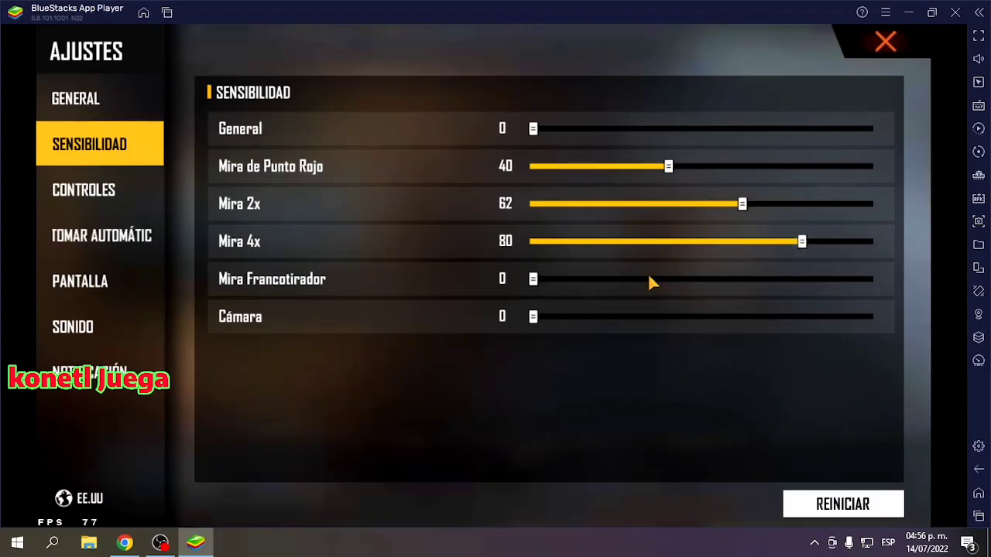
In the game's control settings, try the Cámara option both off and on, and set it to Apagado.
click(99, 188)
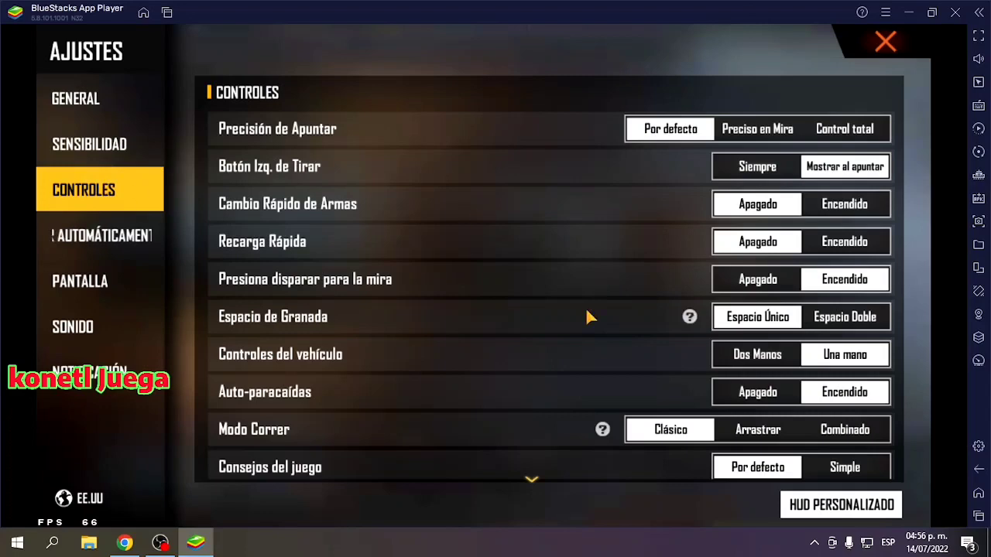
scroll(586, 317, down, 5)
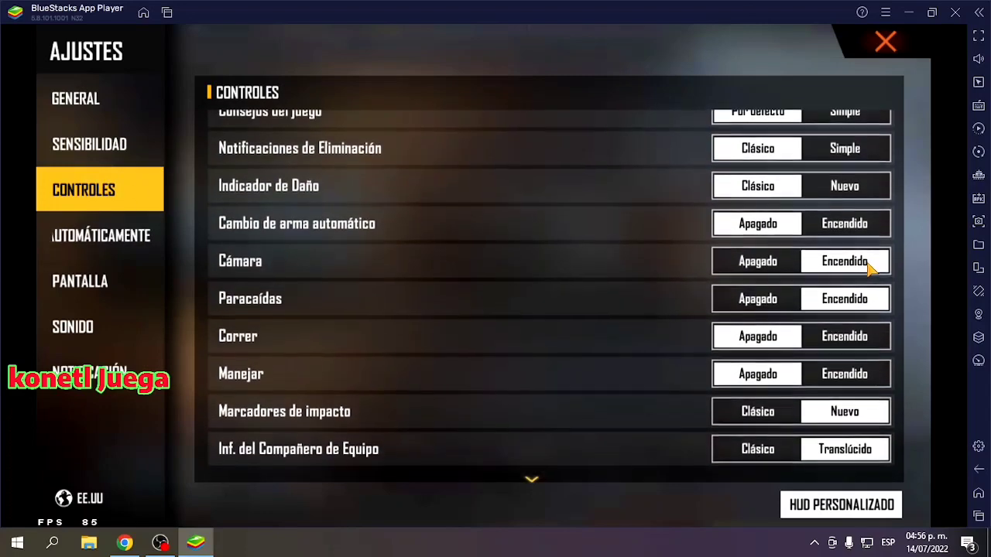
click(762, 263)
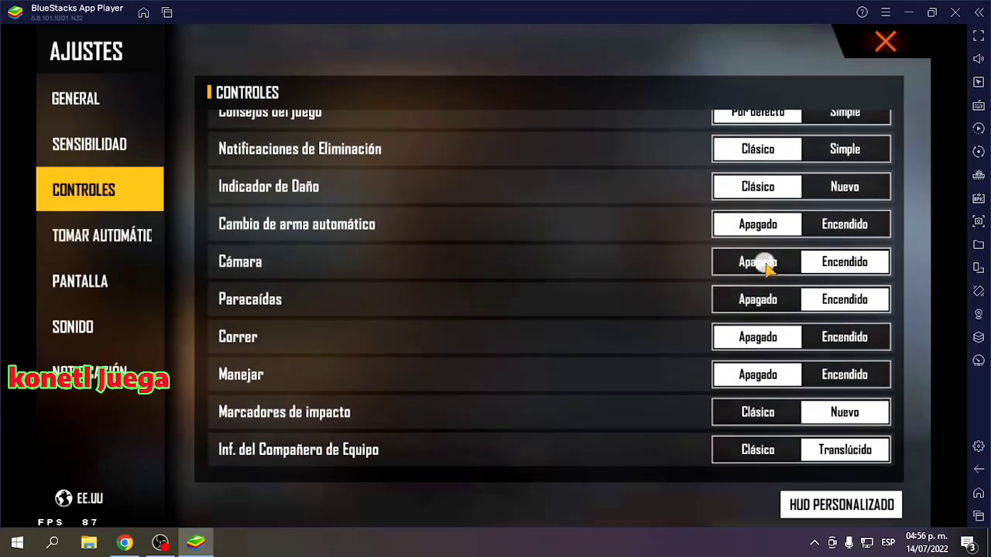
click(847, 263)
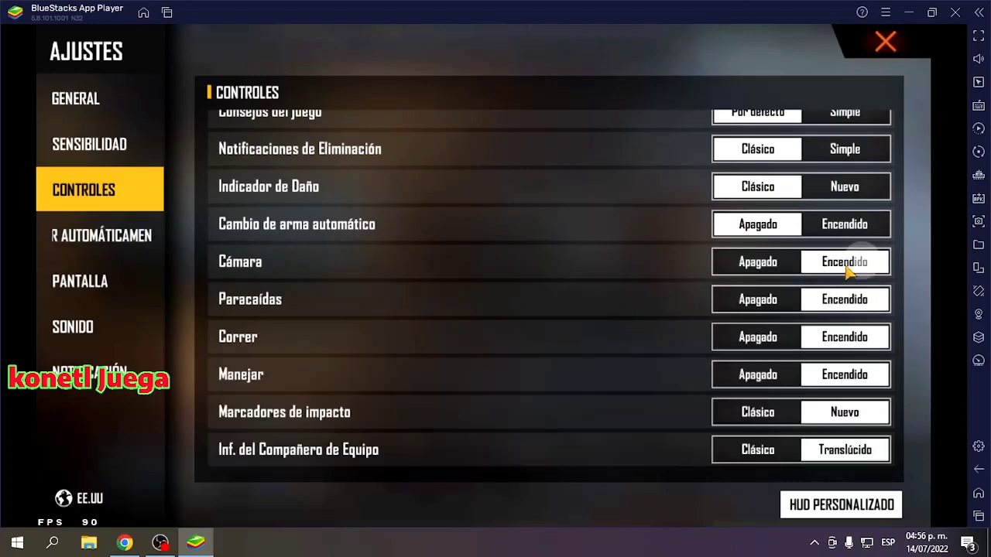
click(732, 264)
scroll(496, 309, up, 5)
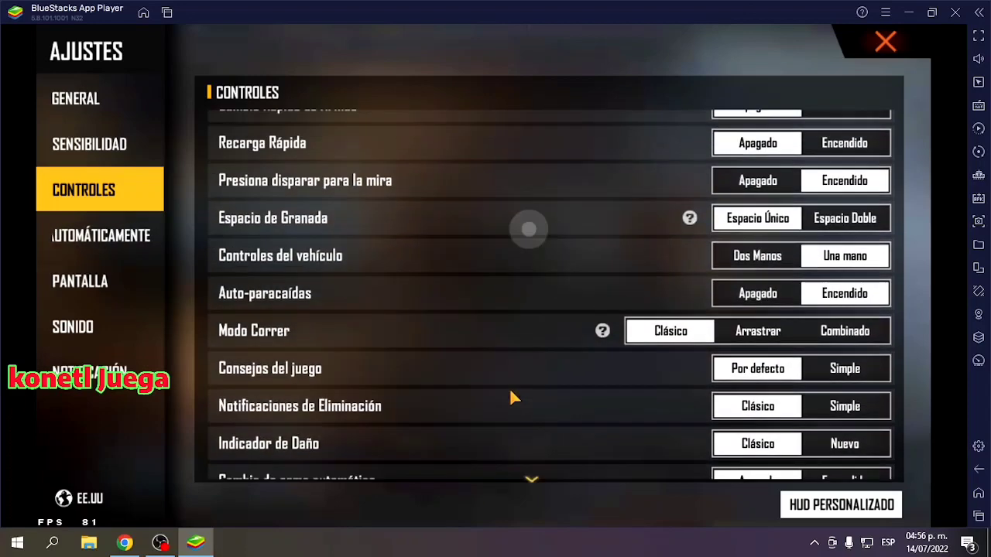
Review the game's remaining control settings and the automatic pickup settings.
drag(516, 237, 491, 325)
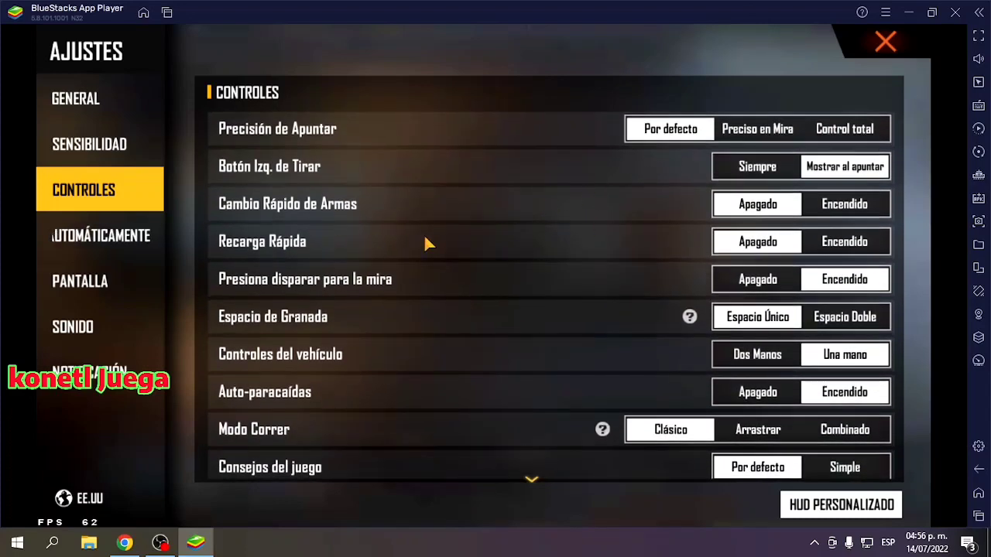
drag(455, 314, 326, 305)
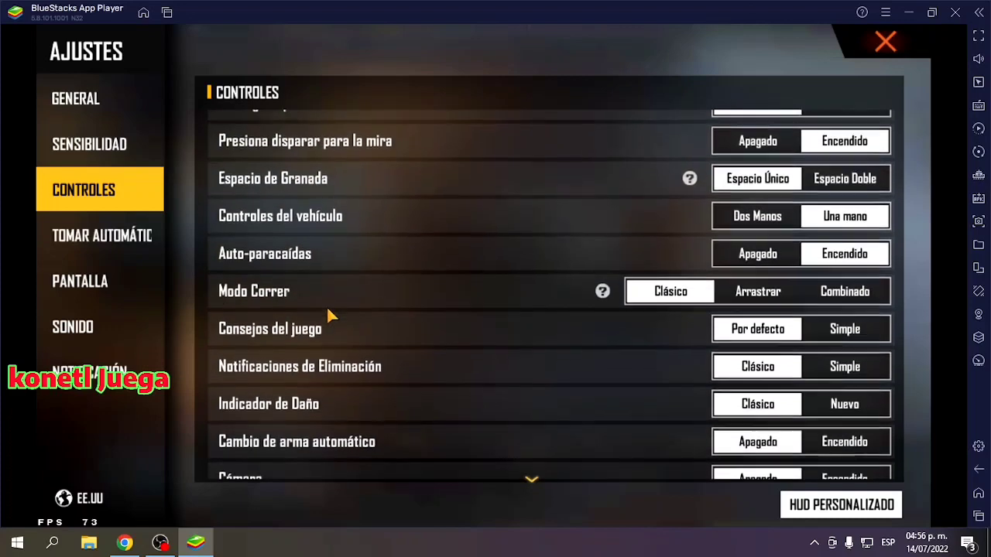
click(83, 234)
drag(422, 261, 500, 230)
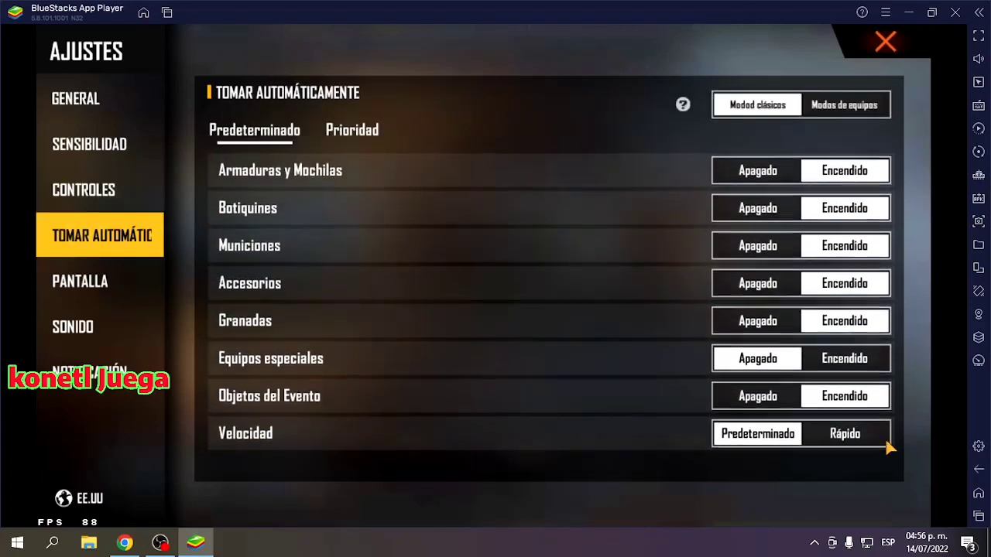
In the game's display settings, try the Ultra and Suave graphics options and return to Estándar.
click(70, 292)
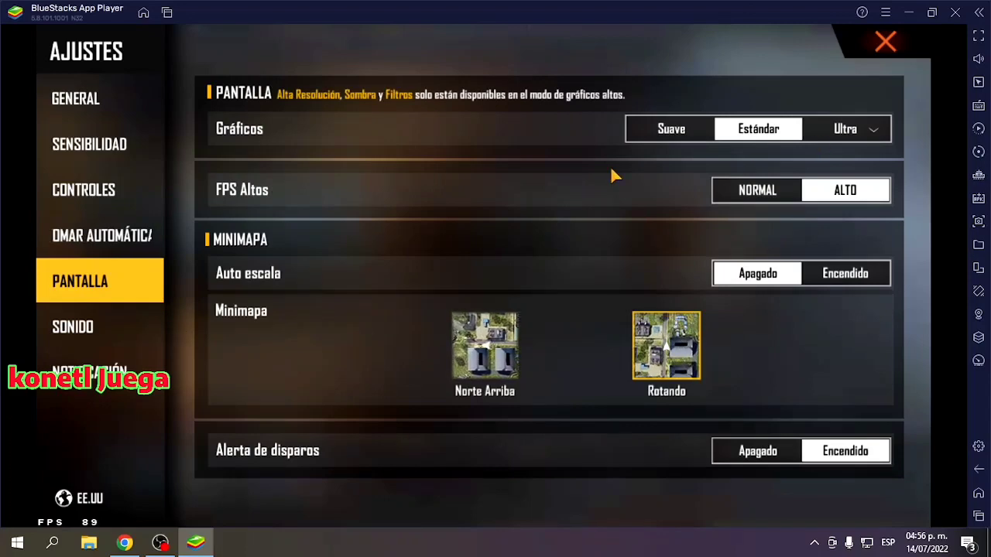
click(849, 137)
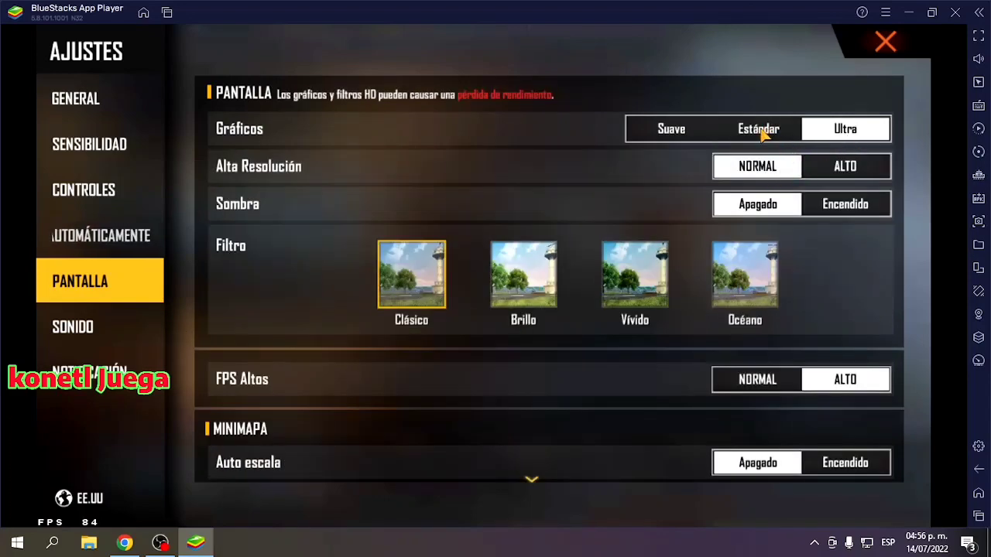
click(759, 130)
click(688, 130)
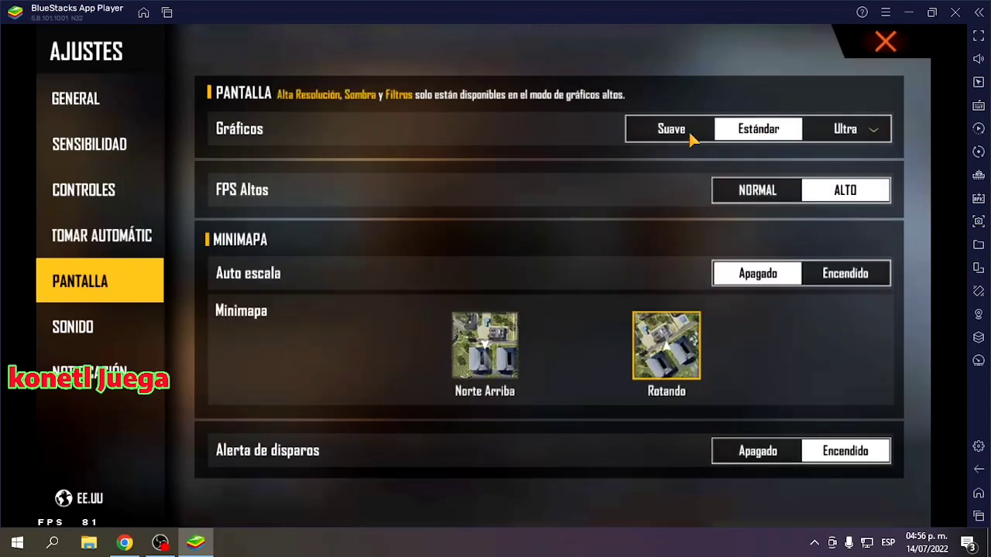
click(758, 135)
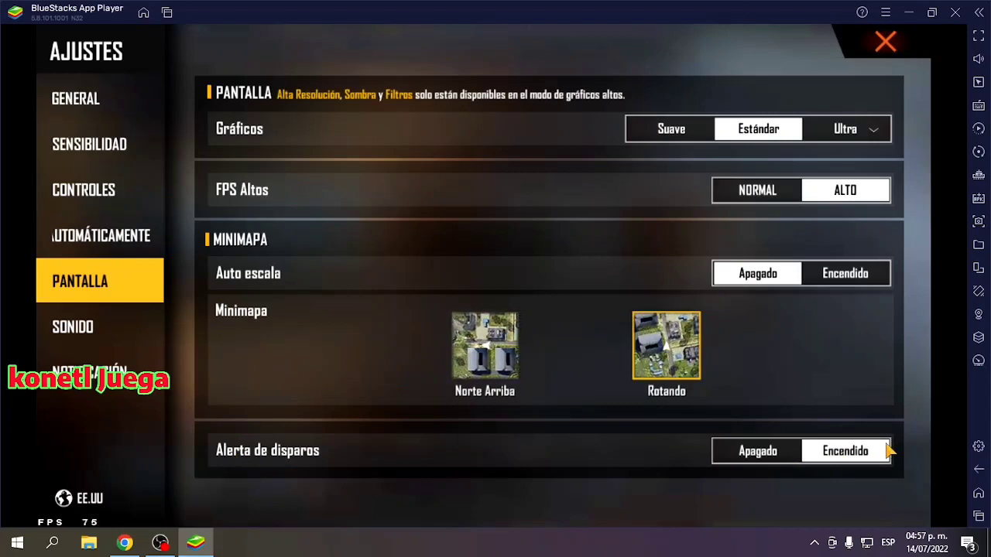
Set the game's Voz volume to 73 and reject the incoming team invitation, blocking further invitations for 5 minutes.
click(107, 330)
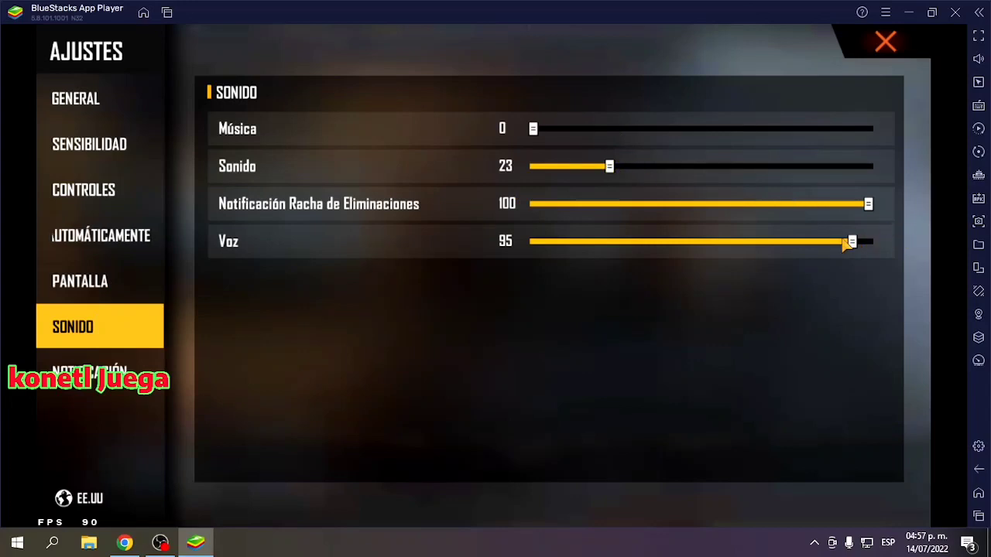
drag(846, 244, 779, 242)
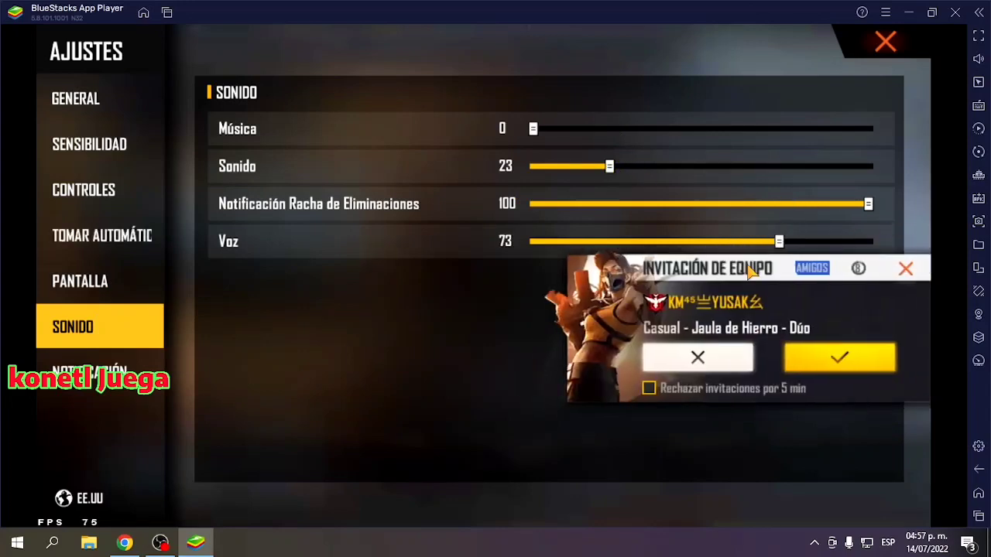
click(649, 389)
click(646, 361)
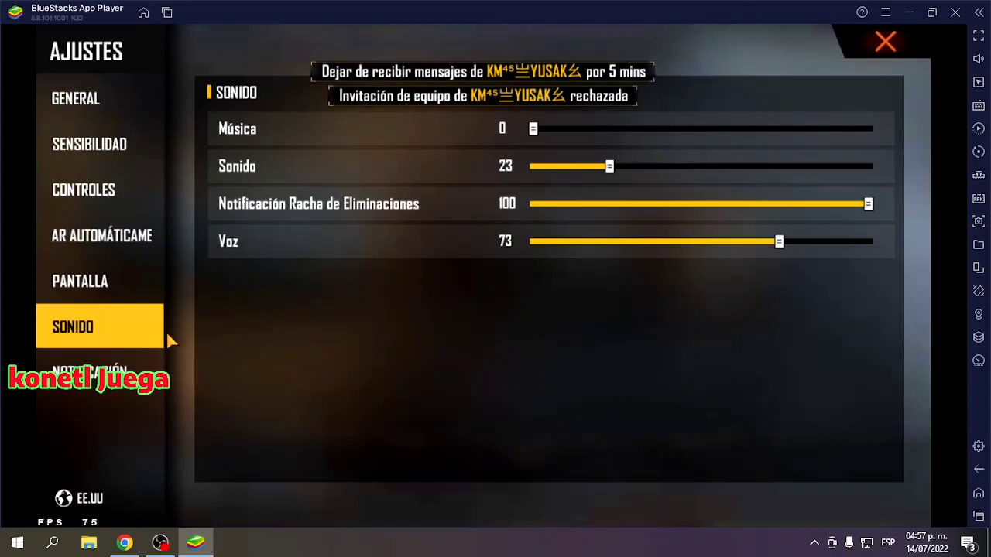
Look through the game's notification, general and sensitivity settings.
click(116, 367)
click(91, 101)
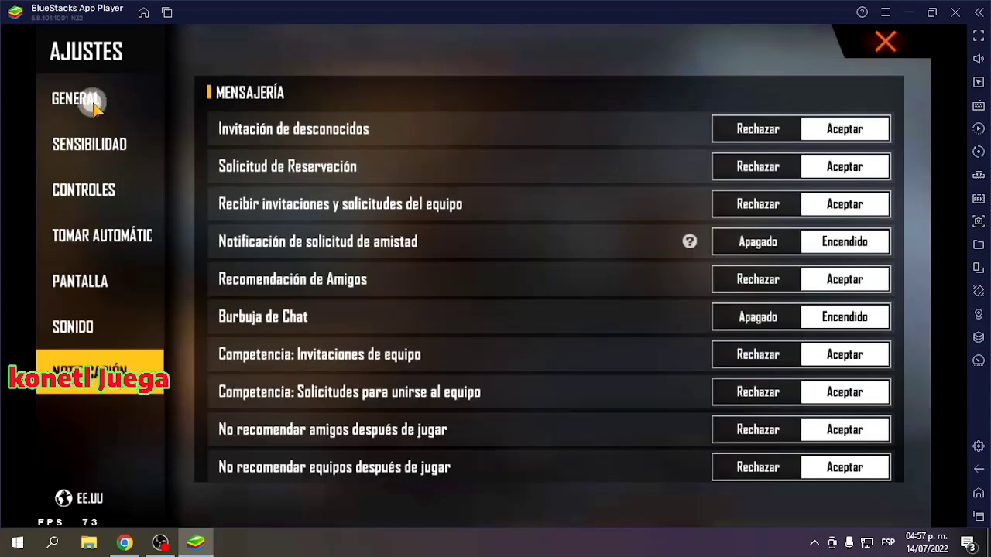
click(99, 147)
Open the custom HUD from the control settings, restore the default layout for Preestablecido 1, and save it.
click(81, 202)
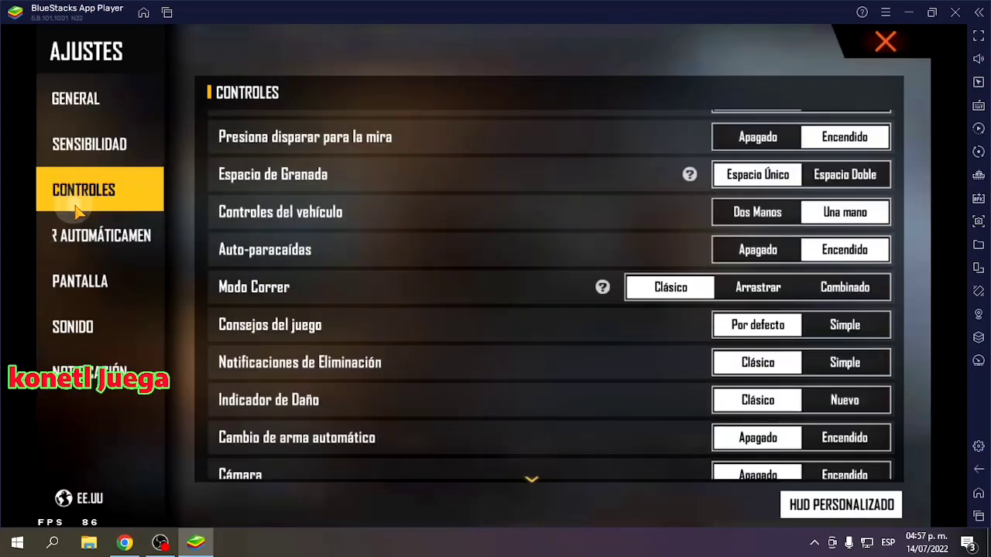
click(821, 505)
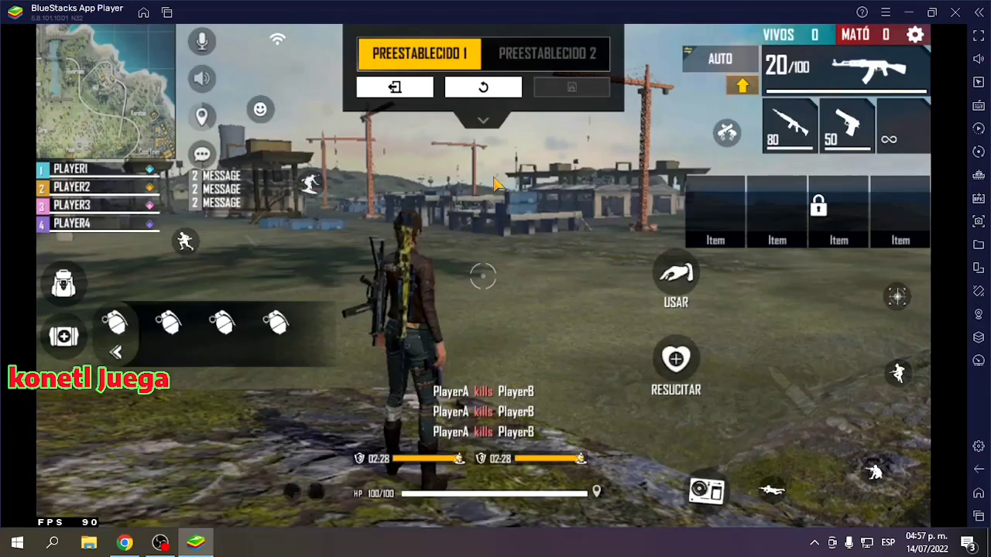
click(483, 89)
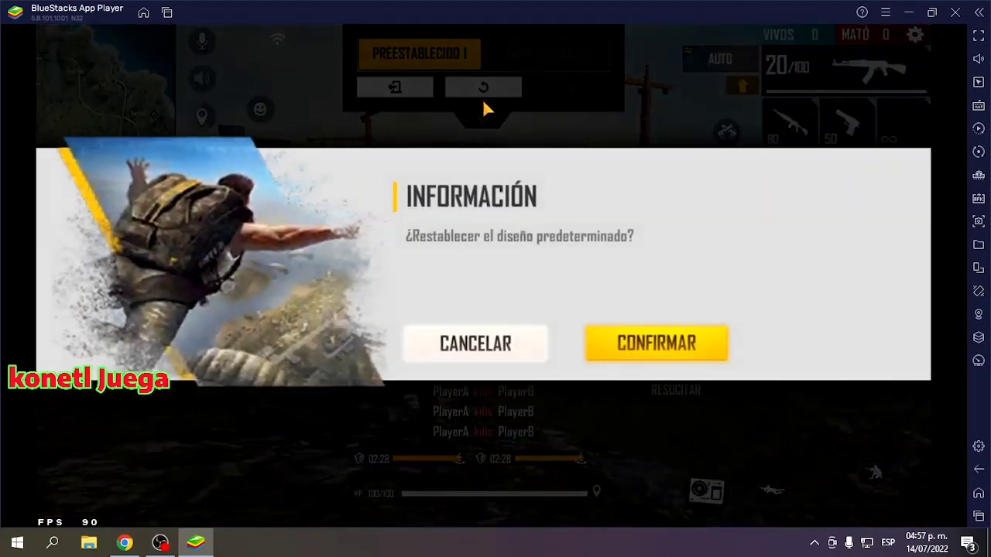
click(656, 340)
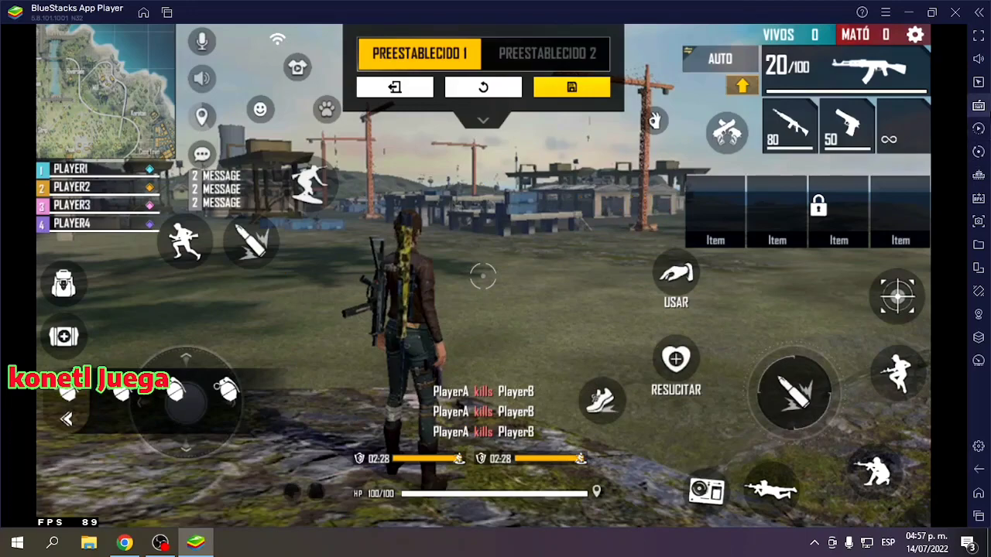
click(567, 87)
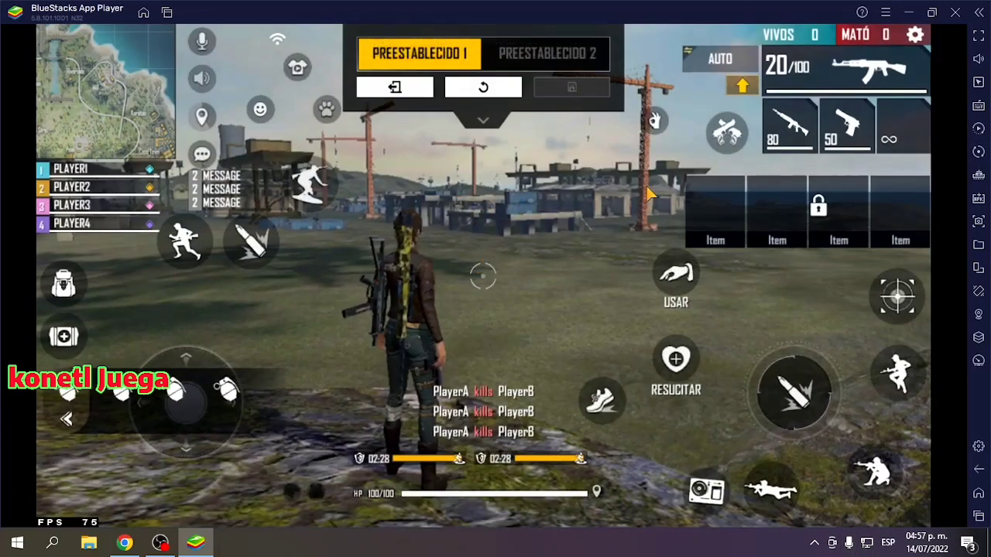
Open the emulator's game controls editor, try the Smart control scheme, and switch back to Standard.
click(978, 105)
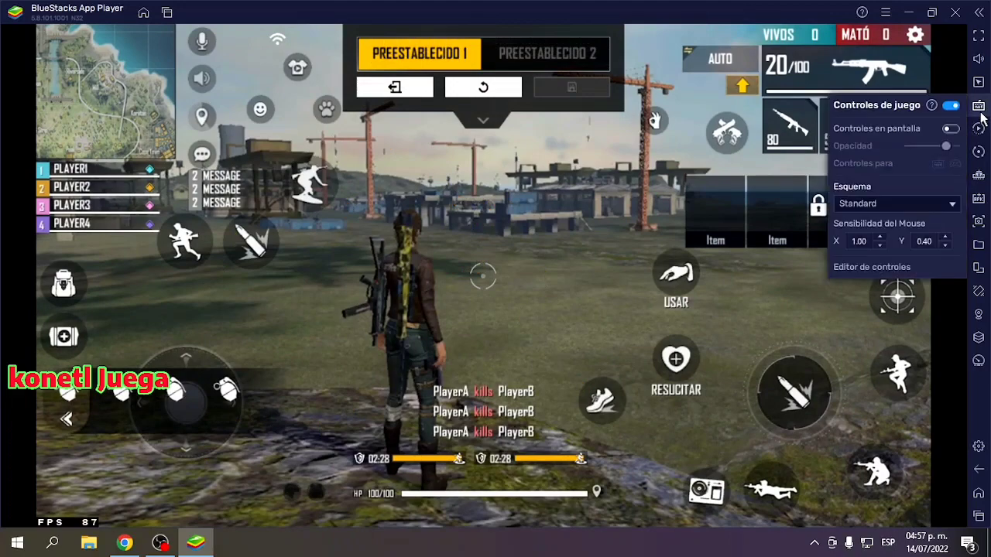
click(896, 267)
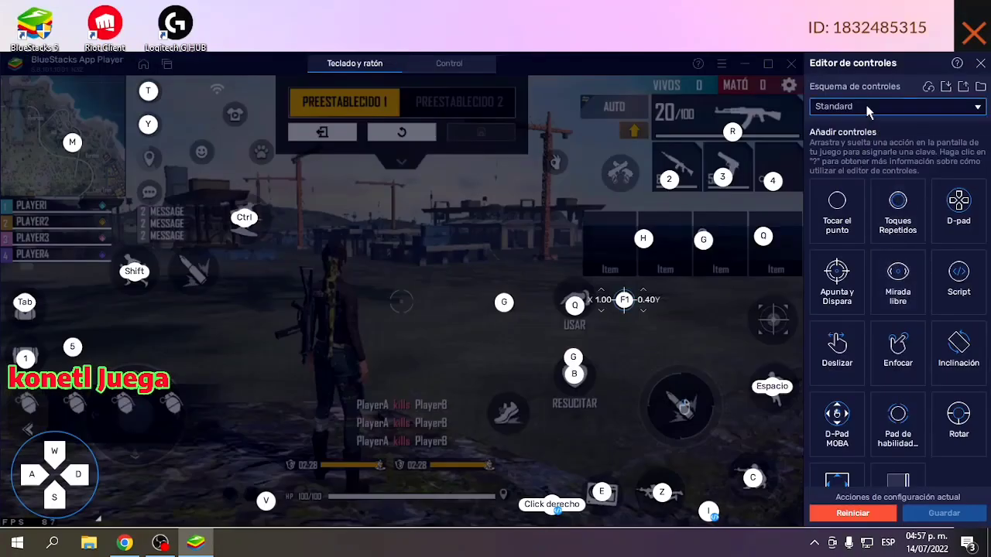
click(867, 108)
click(851, 123)
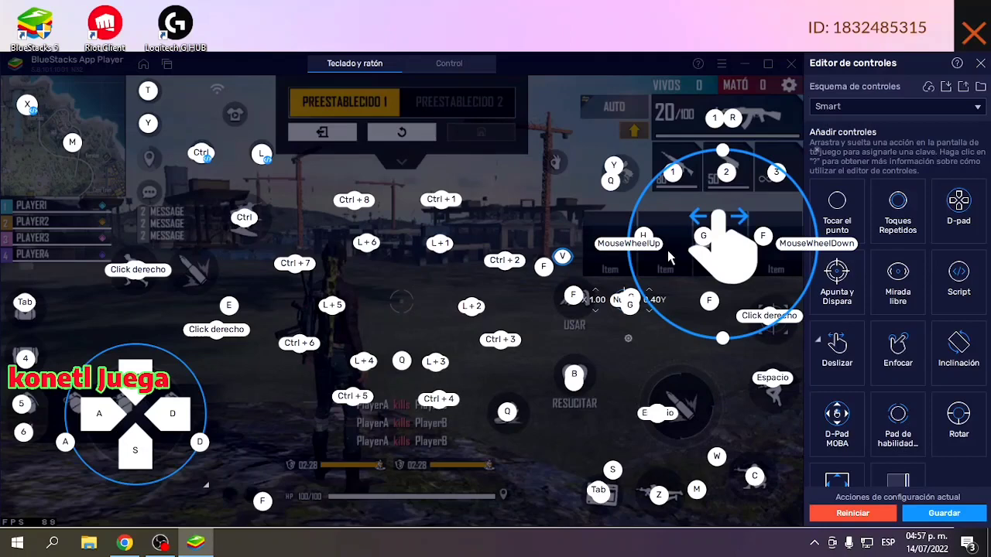
click(888, 108)
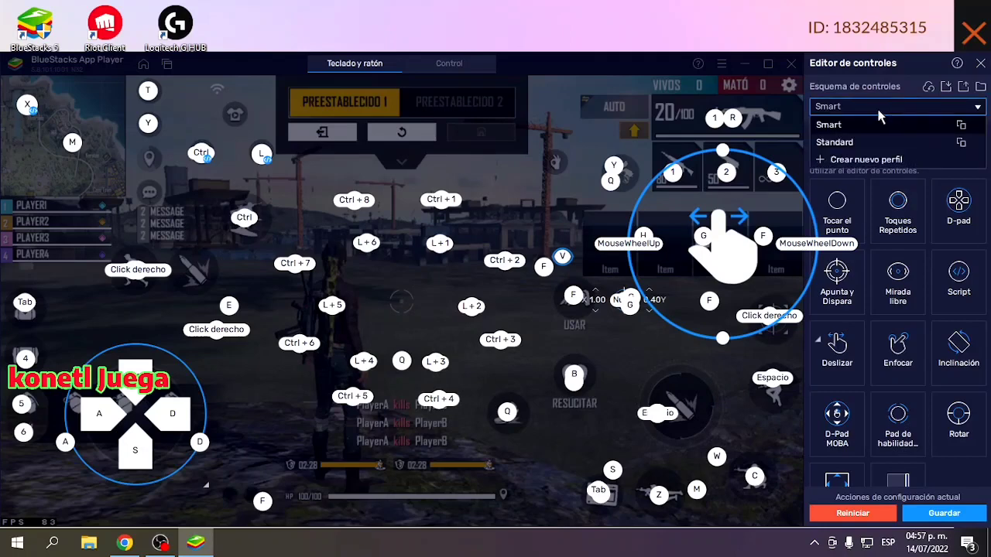
click(848, 143)
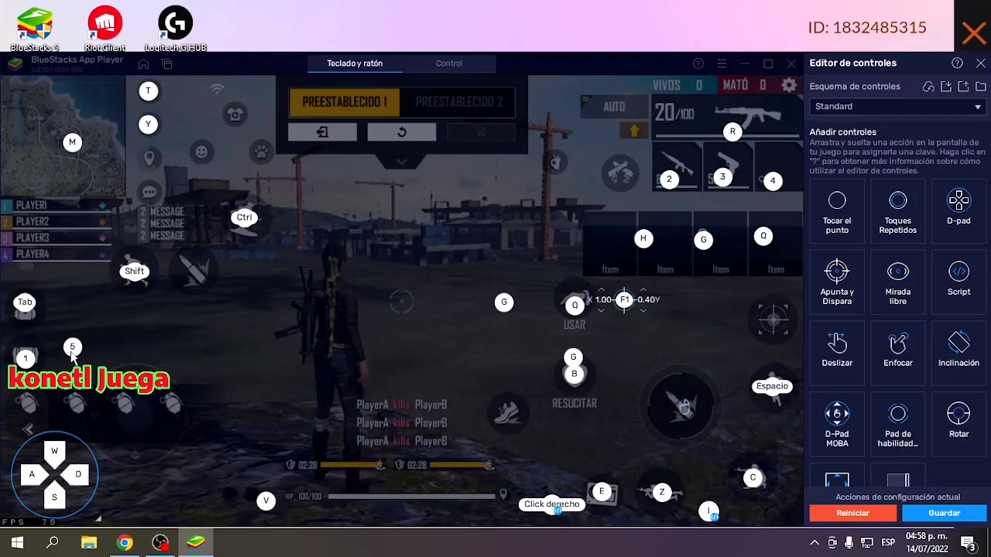
Place the 5 key control on the first grenade below the 1 key, and delete the T and Y key controls.
mouse_move(72, 352)
mouse_down()
mouse_move(40, 407)
mouse_move(27, 410)
mouse_up()
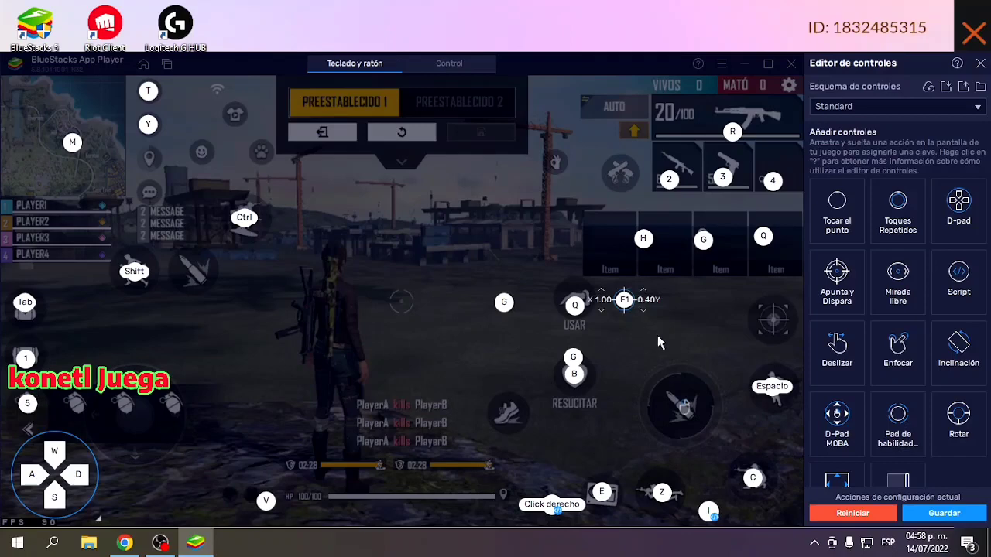
click(157, 83)
click(159, 121)
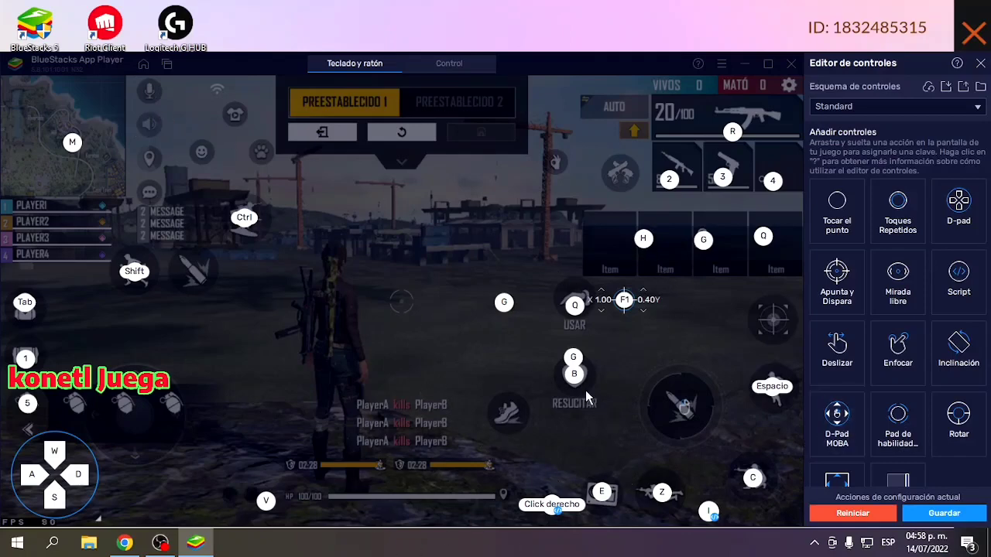
Delete the existing Click derecho script control and add a Click derecho control on the scope button.
mouse_move(568, 500)
click(562, 495)
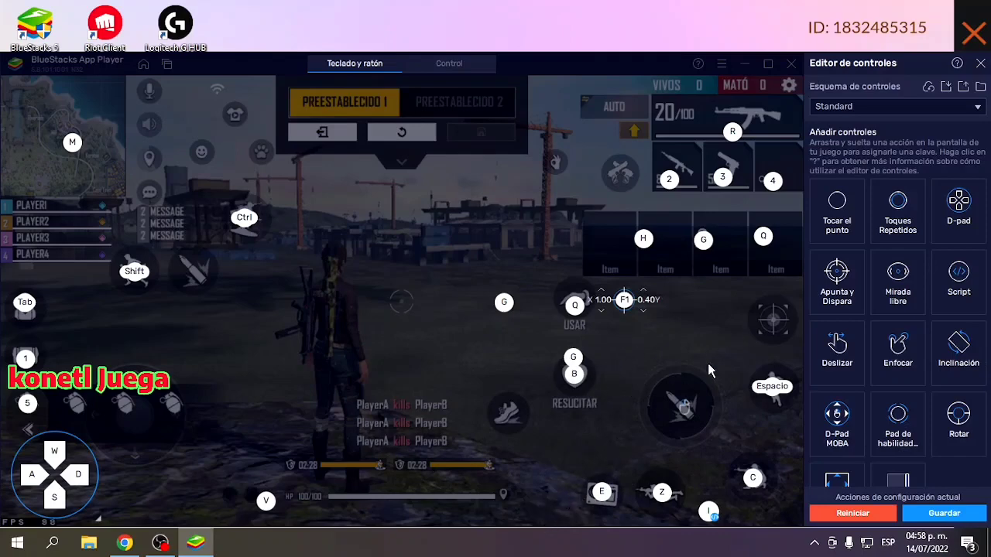
right_click(776, 328)
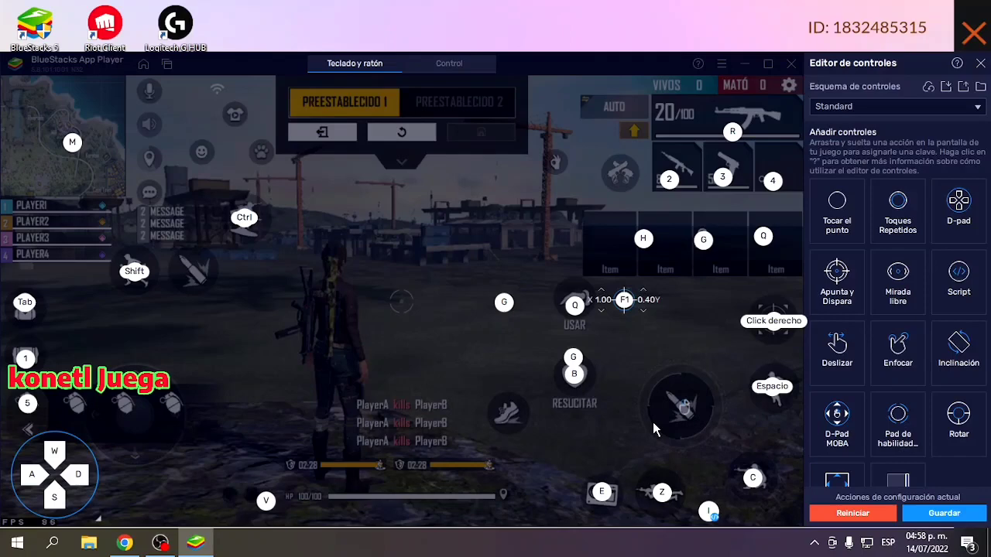
Set the F1 aim-and-shoot control's position to X 80 and Y 60, save the scheme, and exit the controls and HUD editors.
click(617, 312)
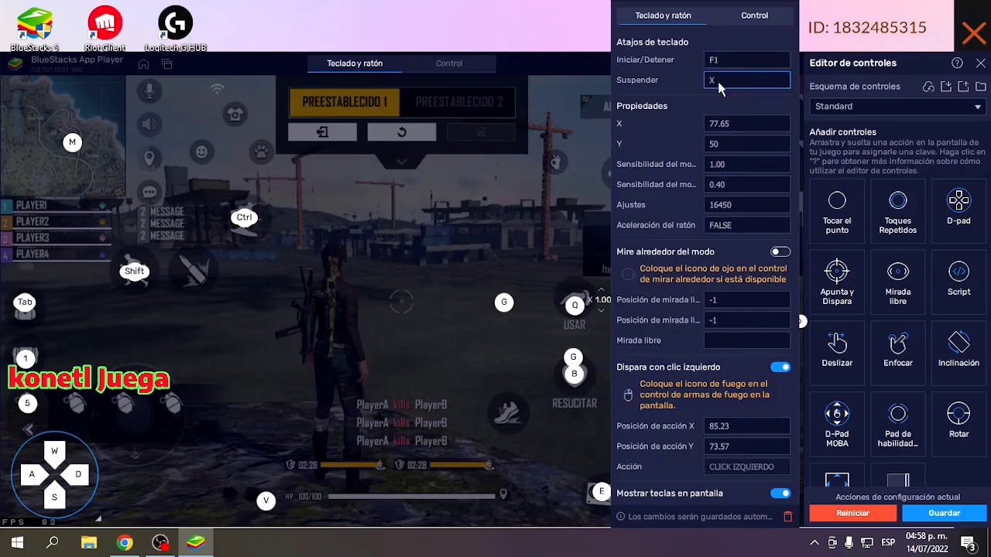
click(747, 125)
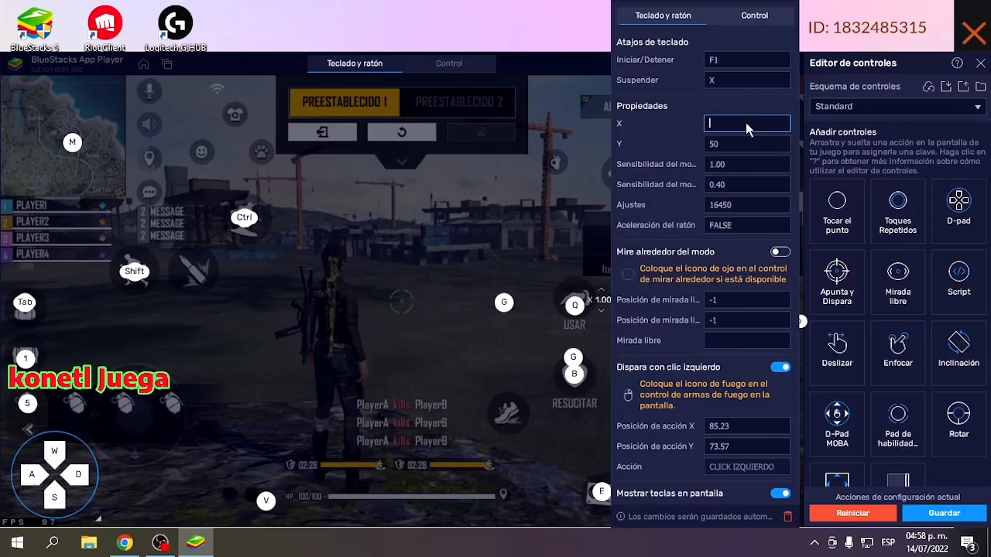
click(755, 137)
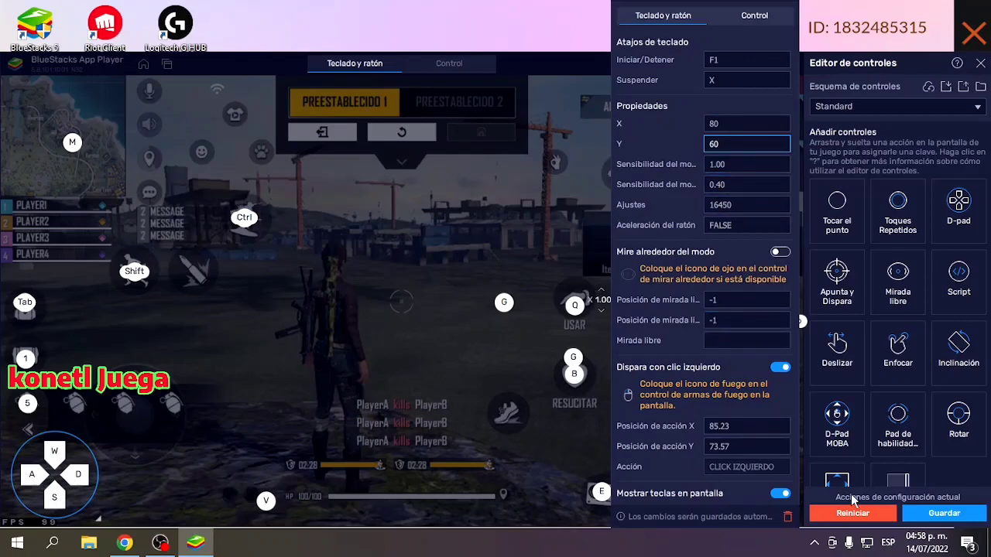
click(960, 523)
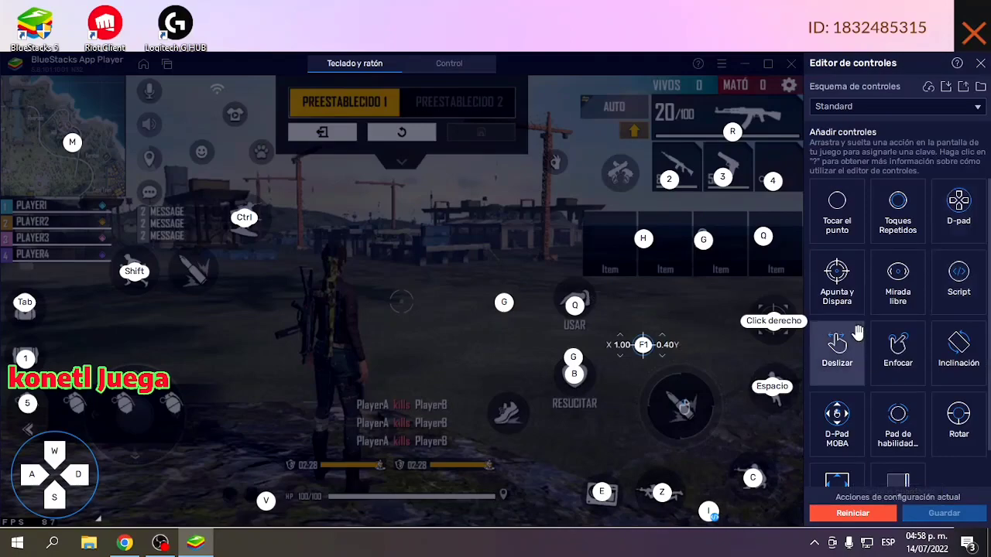
click(981, 64)
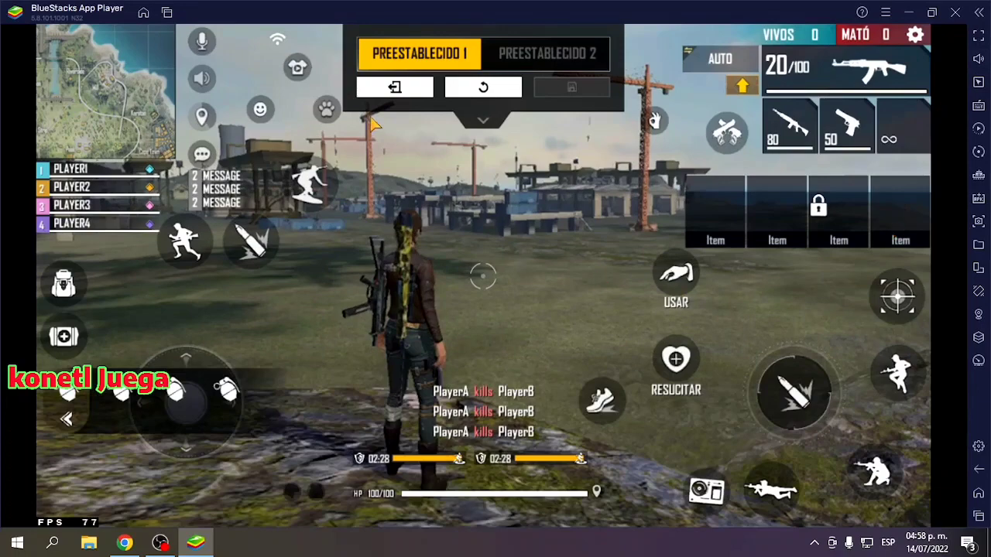
click(394, 89)
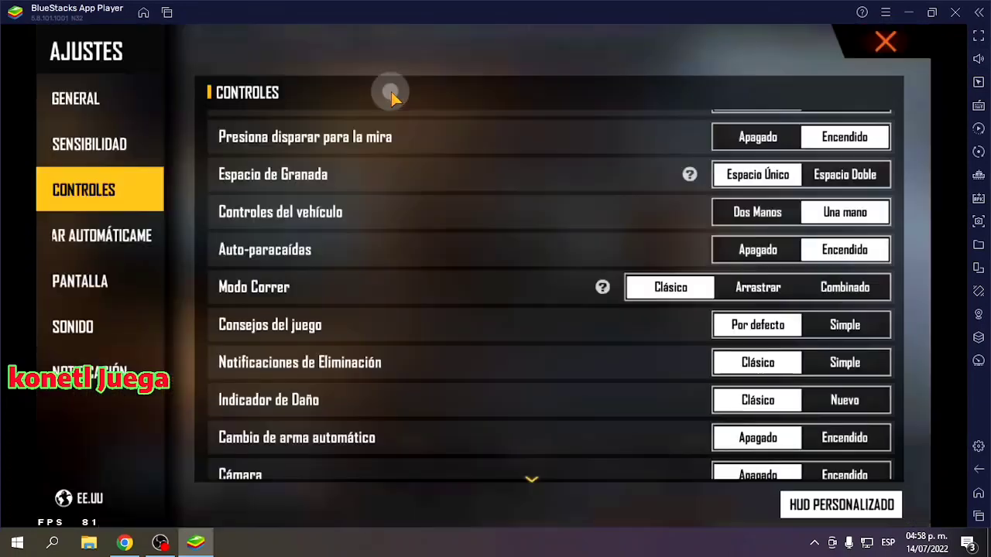
Search Windows for mouse settings, open the additional mouse options, and examine the pointer speed and precision options.
click(52, 543)
text(mouse)
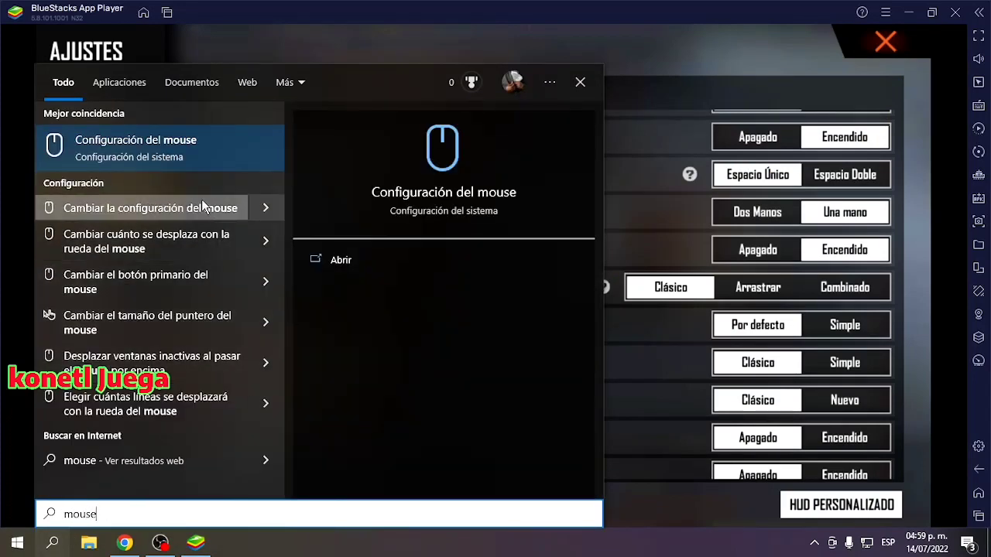
click(158, 143)
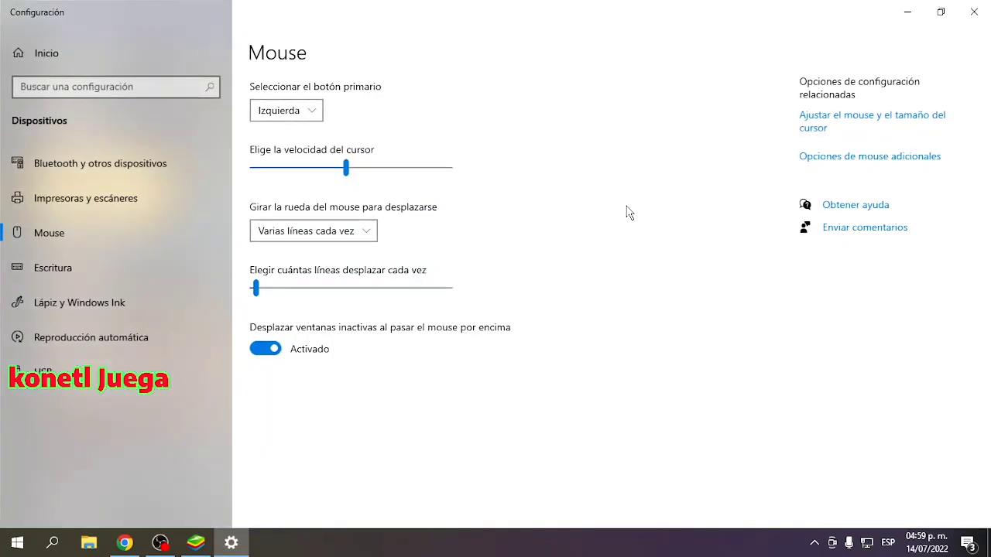
click(826, 155)
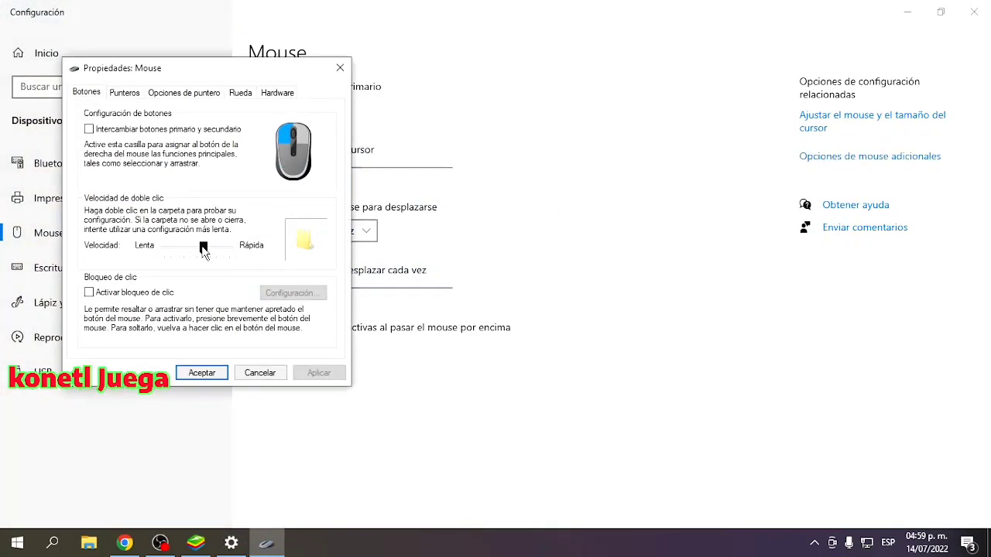
click(184, 94)
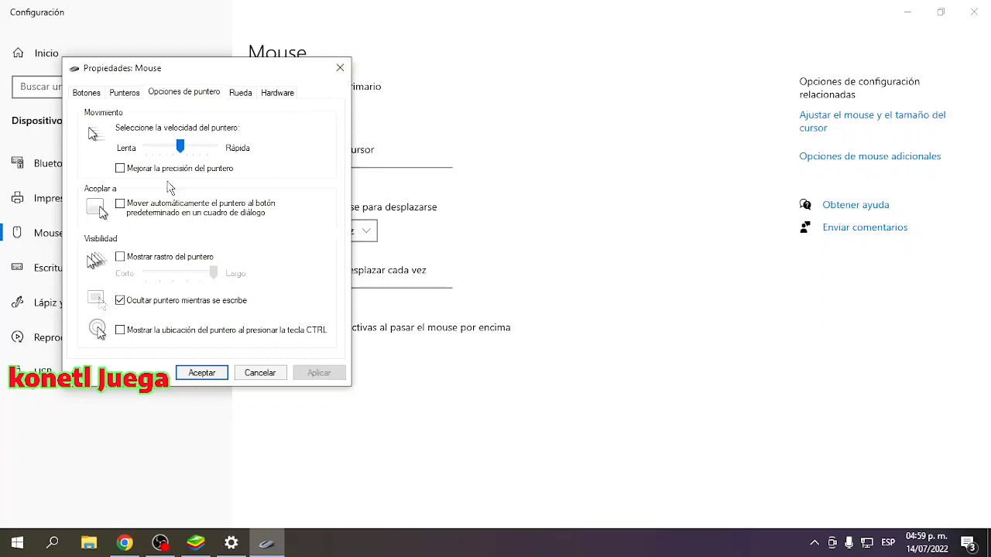
Close the mouse properties, minimize the Windows settings, and exit the Free Fire settings to return to the lobby.
click(362, 81)
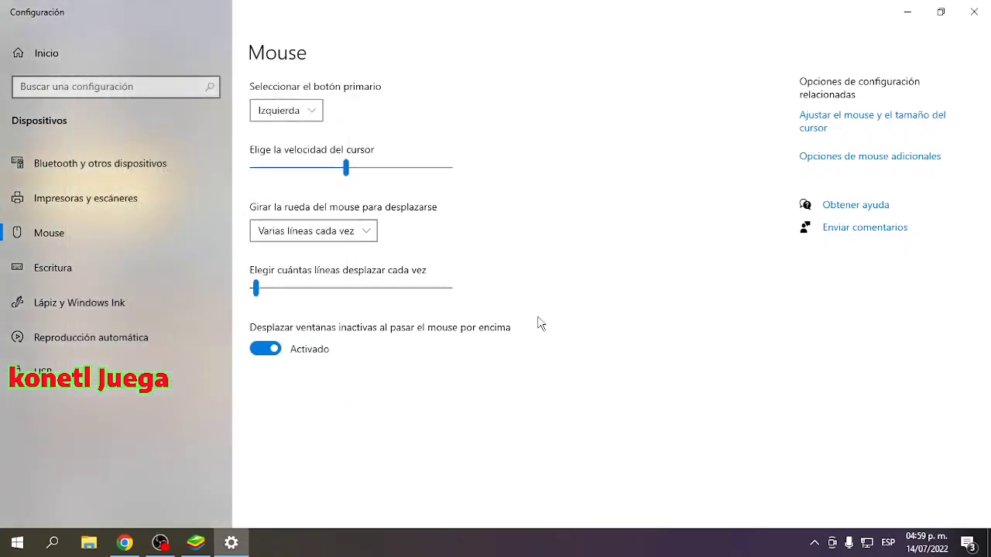
click(907, 16)
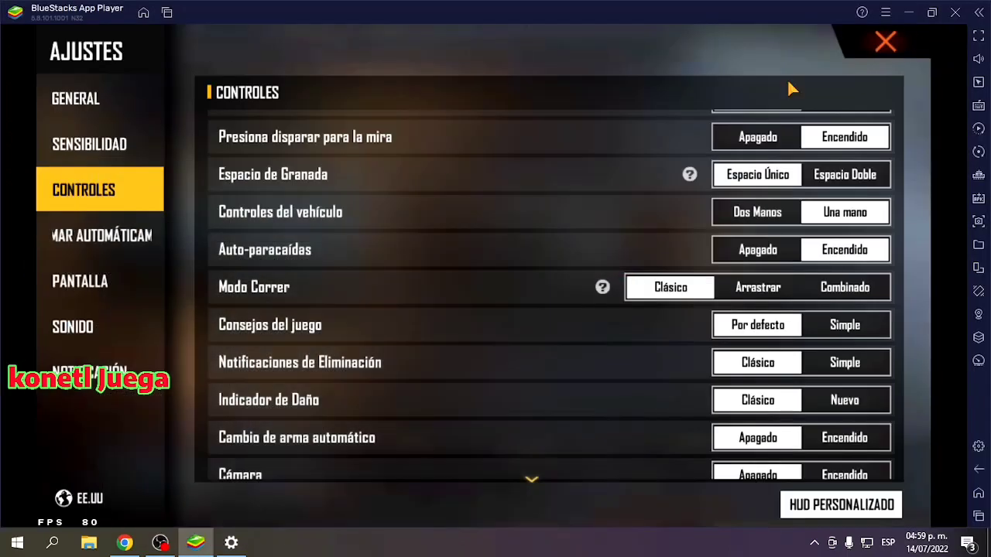
click(879, 43)
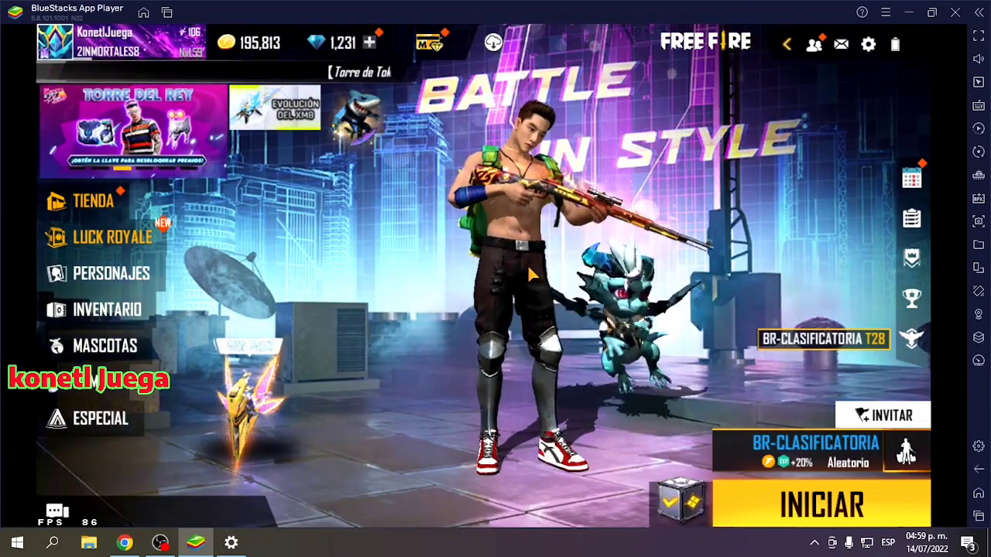
Select the Entrenamiento game mode in Free Fire and start the session.
click(817, 447)
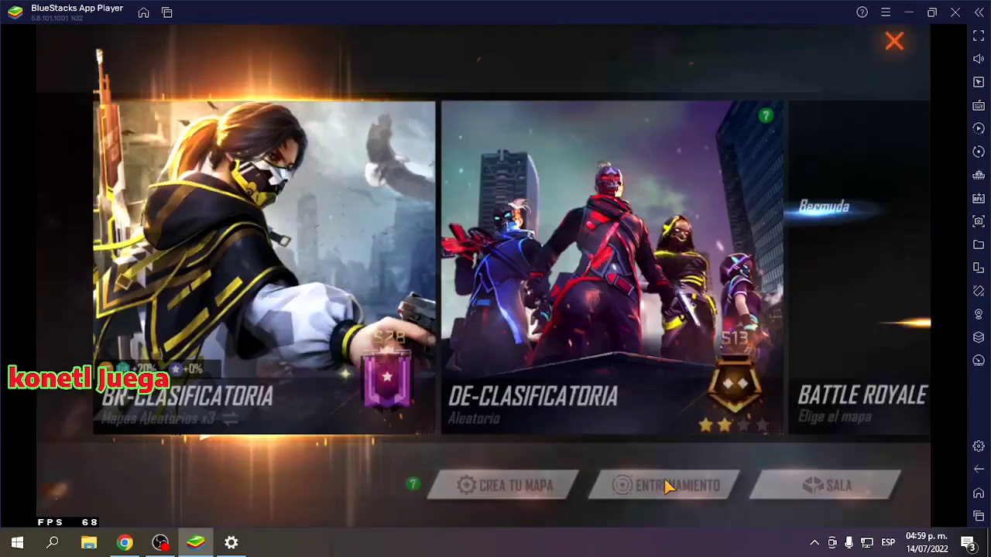
click(626, 482)
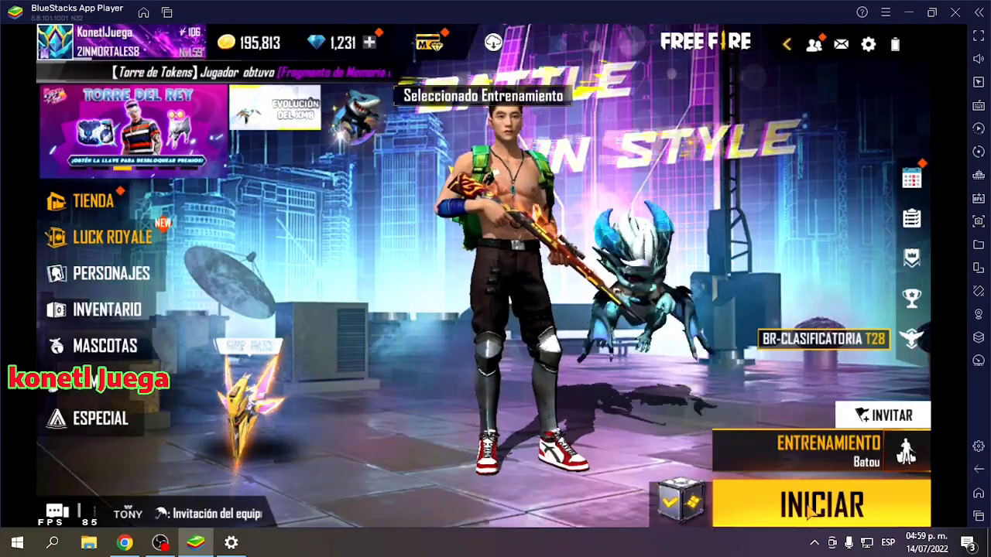
click(817, 504)
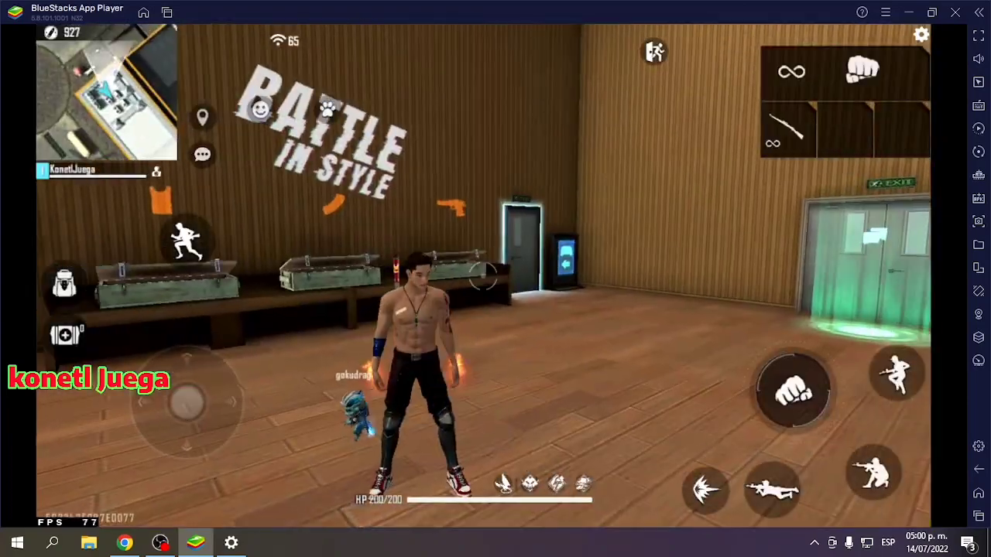
Move to the weapons crate and obtain the Thompson from the submachine guns.
key(w)
key(w)
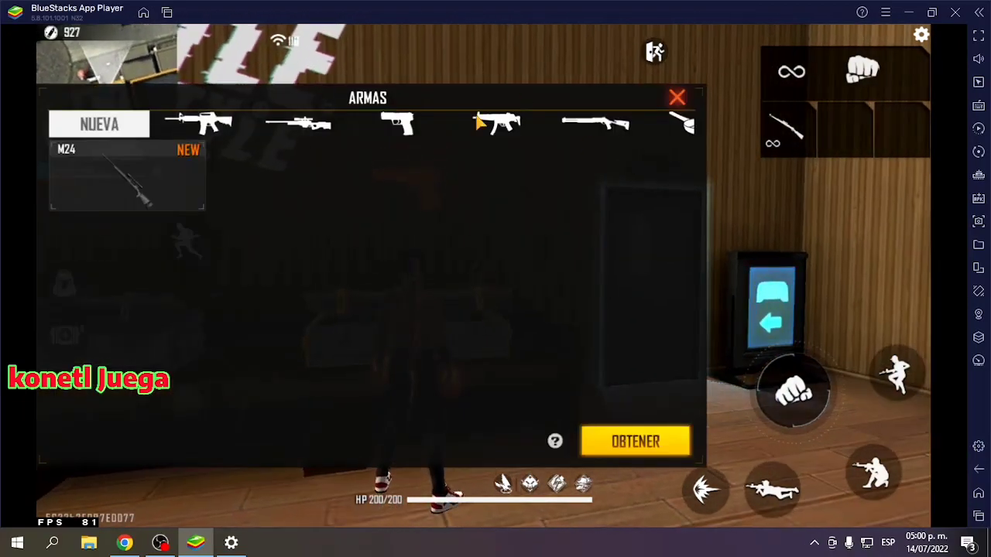
click(480, 126)
click(158, 272)
click(607, 442)
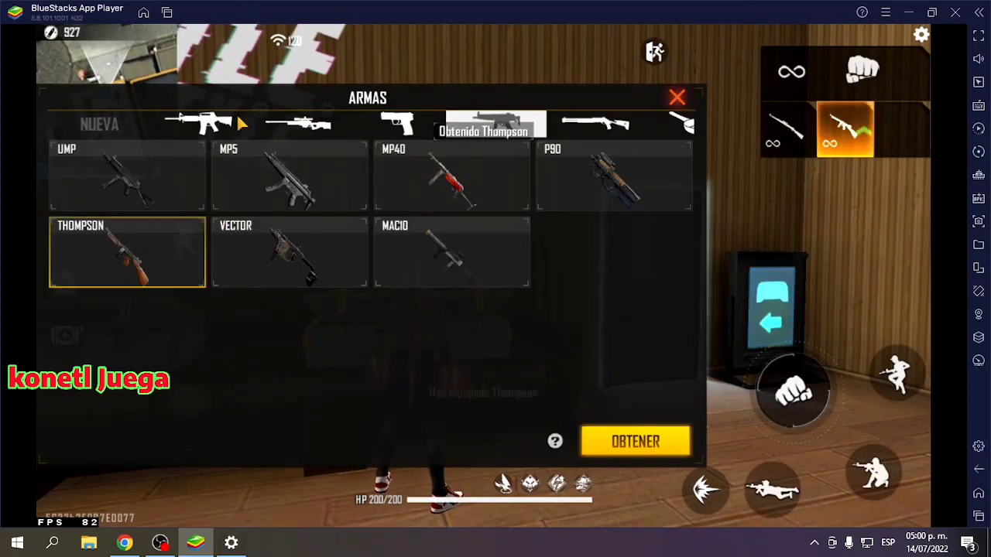
Obtain the Woodpecker from the assault rifles in the weapons crate.
click(198, 124)
scroll(428, 294, down, 2)
click(288, 349)
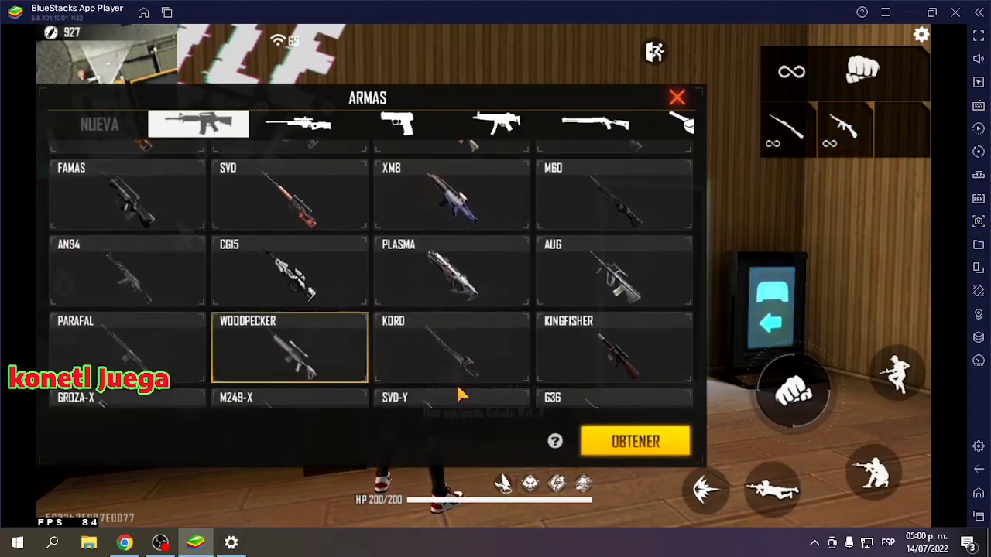
click(654, 449)
Obtain the Sartén melee weapon and the Desert Eagle pistol from the weapons crate.
click(667, 129)
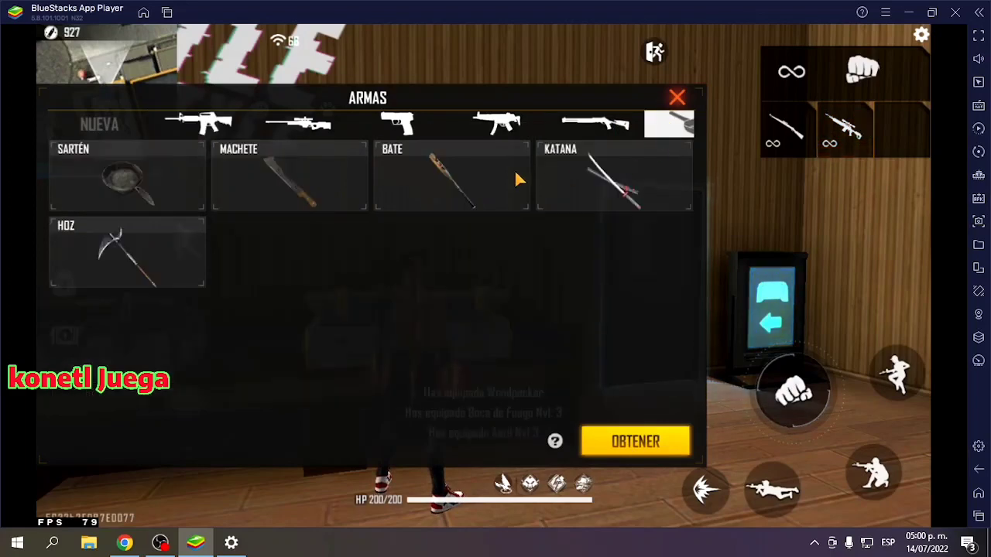
click(181, 212)
click(636, 450)
click(396, 124)
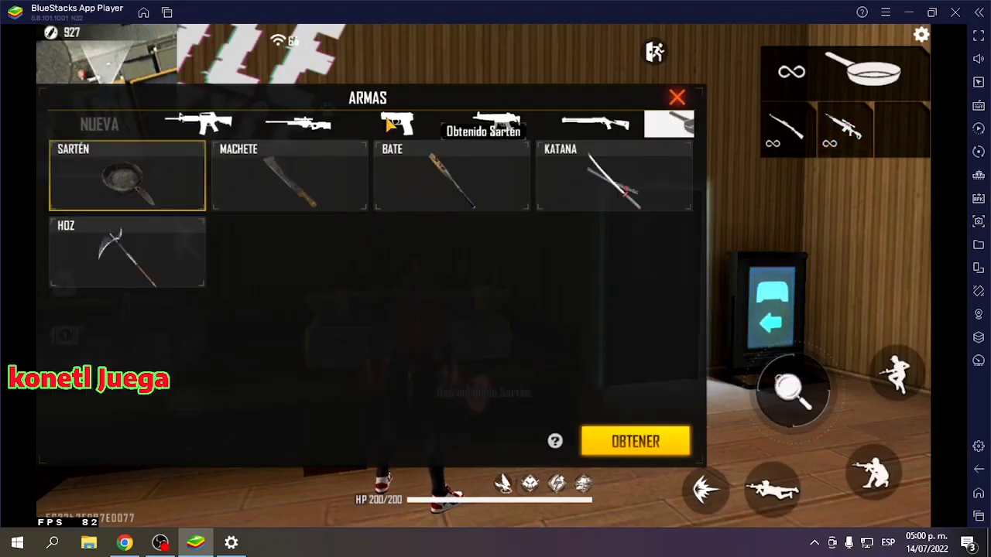
click(633, 443)
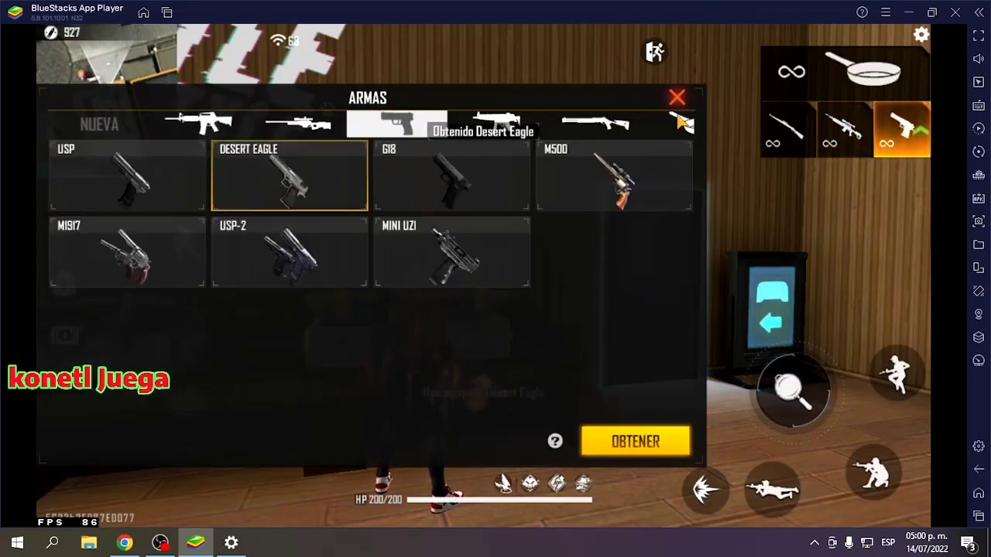
Leave the weapons list and run around the training room while switching between the pistol, pan and sniper rifle.
key(Escape)
key(3)
key(w)
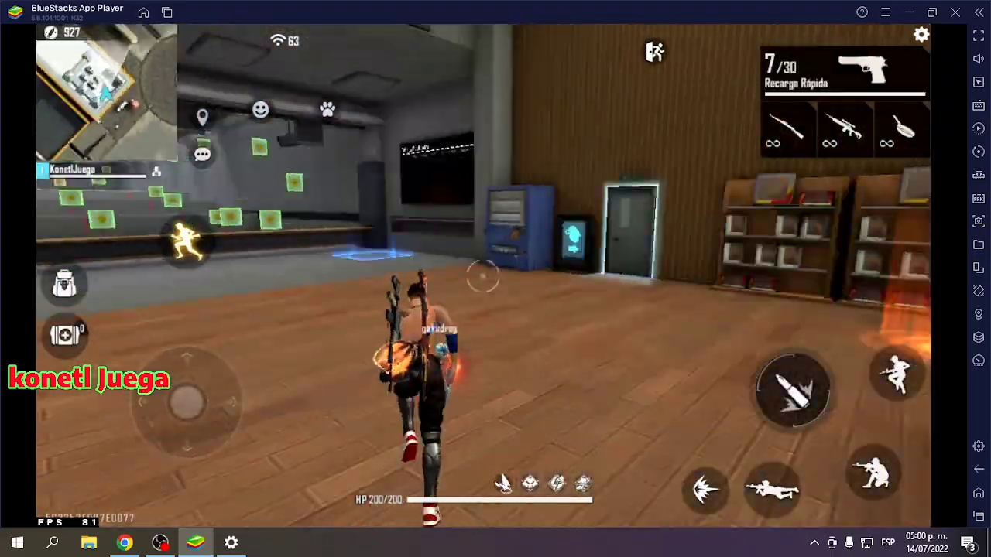
key(1)
key(3)
key(w)
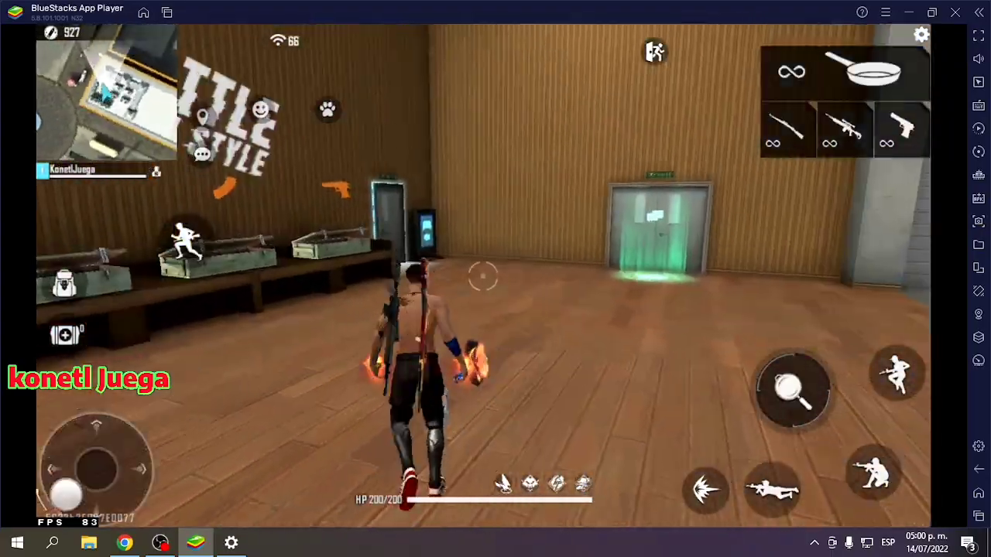
key(1)
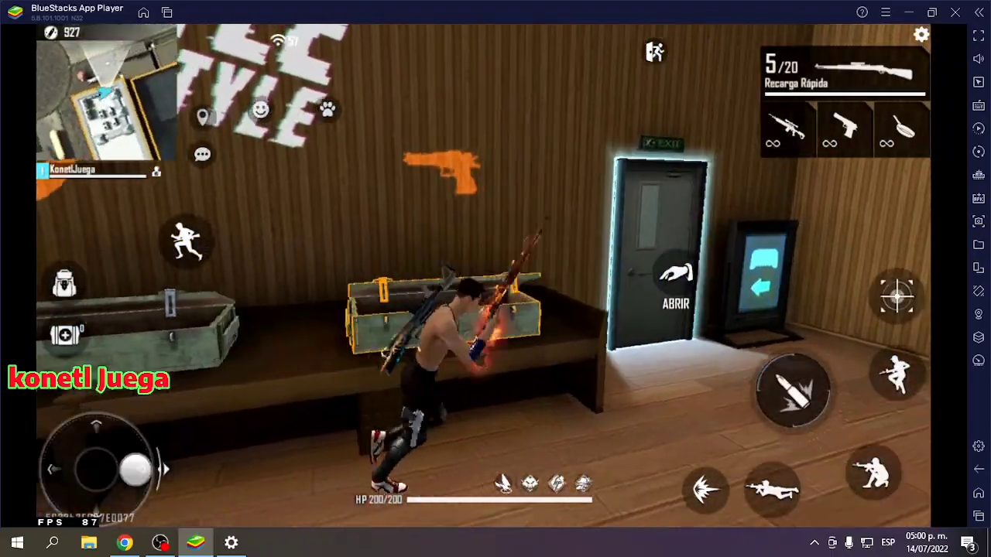
Reopen the weapons crate, browse the assault rifles, and replace the held sniper rifle with the Thompson.
key(f)
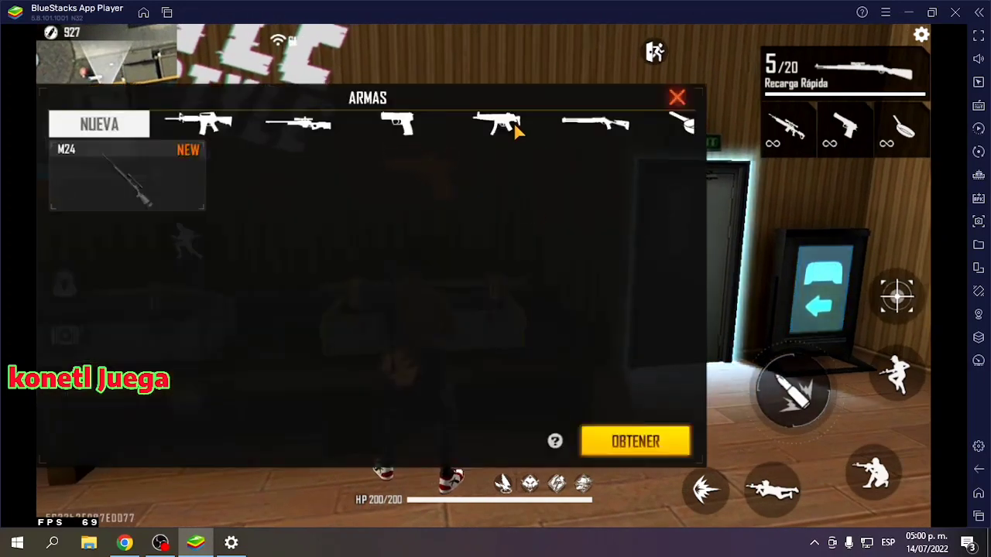
click(199, 124)
scroll(382, 237, down, 8)
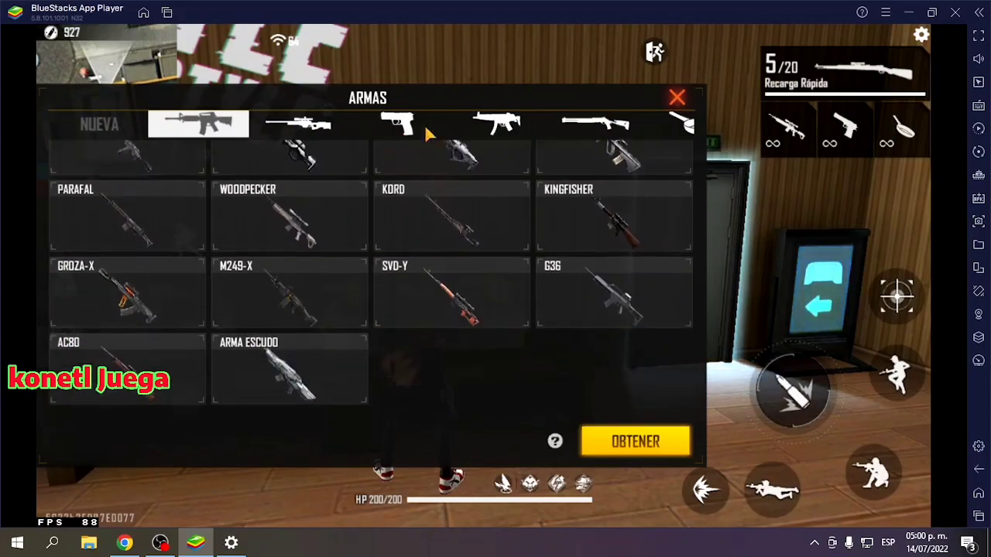
click(492, 130)
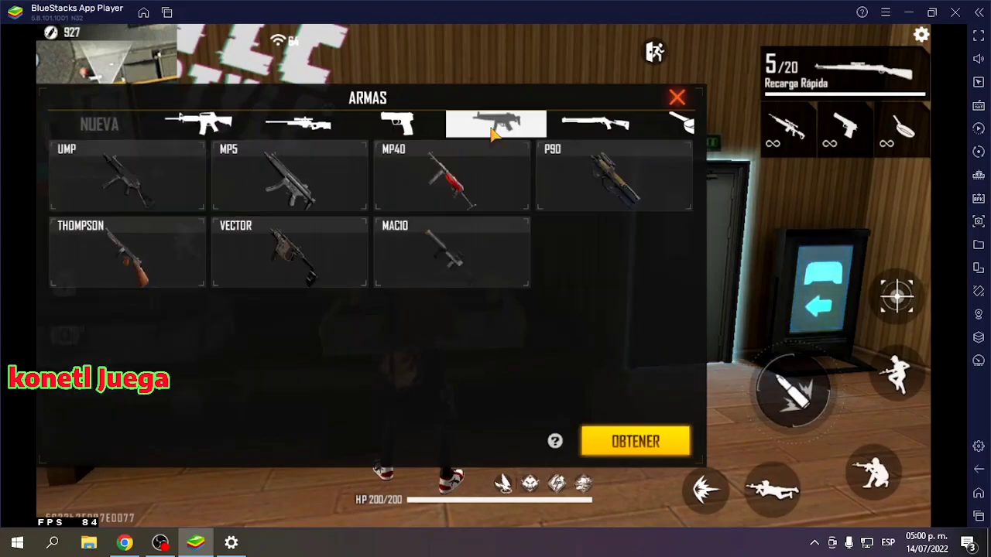
click(652, 442)
click(677, 97)
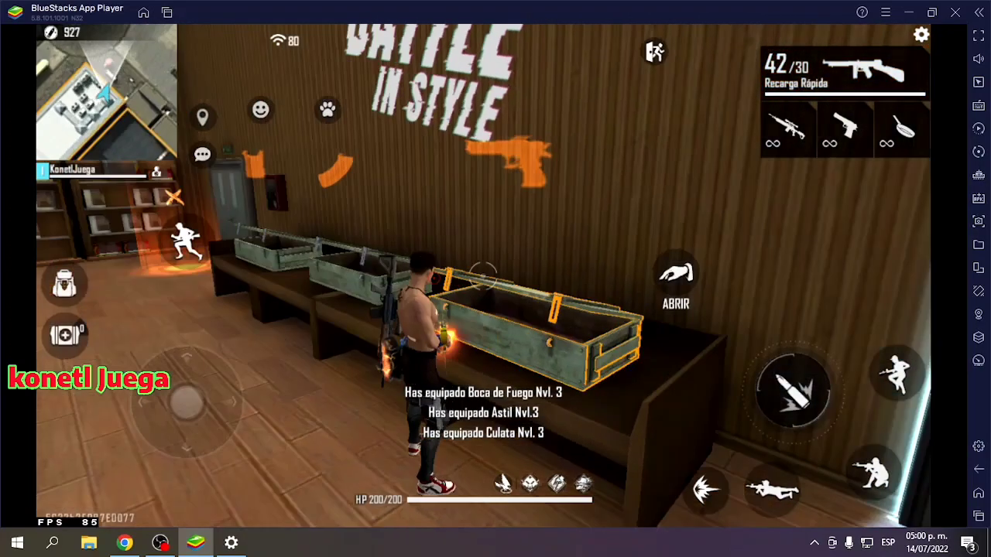
Approach the shooting range and test the aim by firing Thompson bursts at the training dummy while strafing.
key(a)
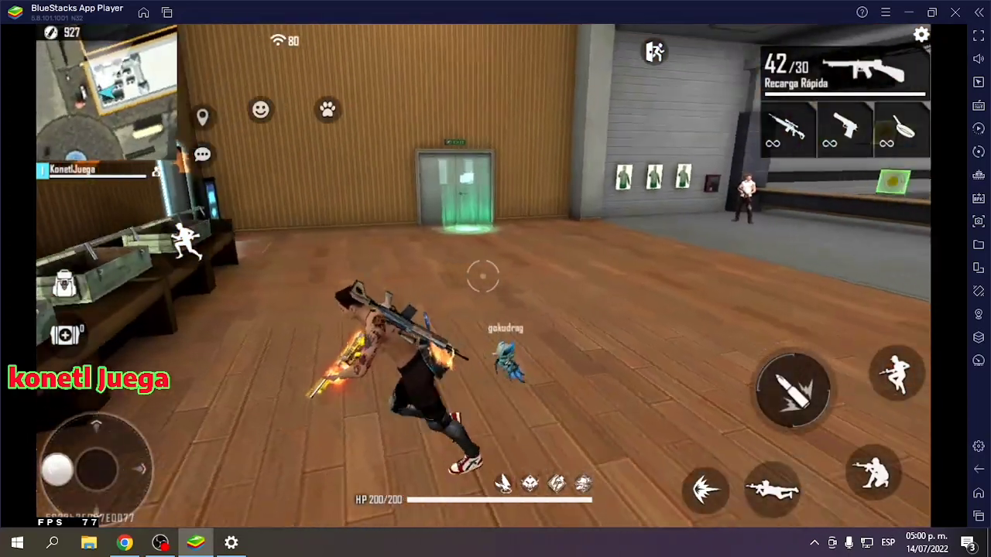
key(d)
key(a)
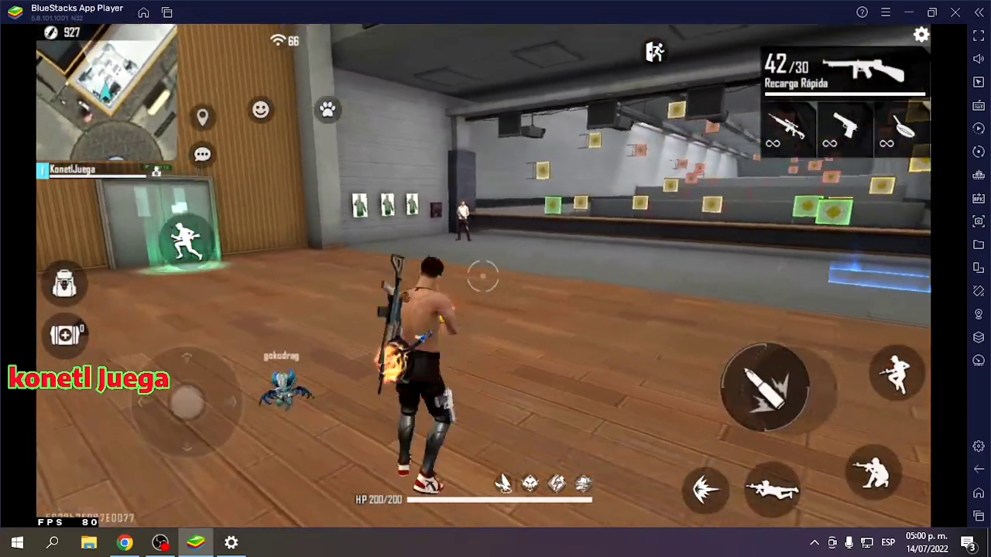
click(482, 277)
click(483, 277)
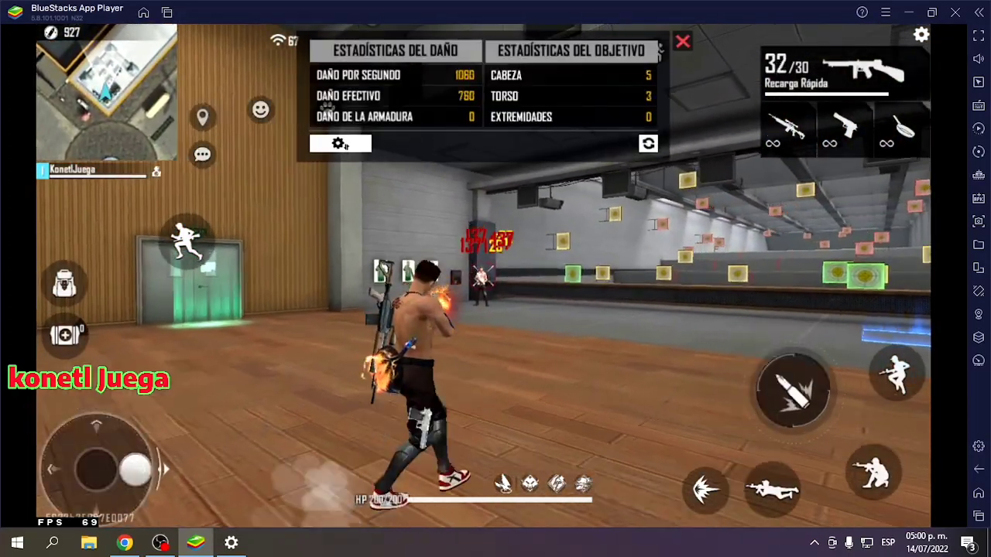
click(483, 278)
click(482, 277)
key(a)
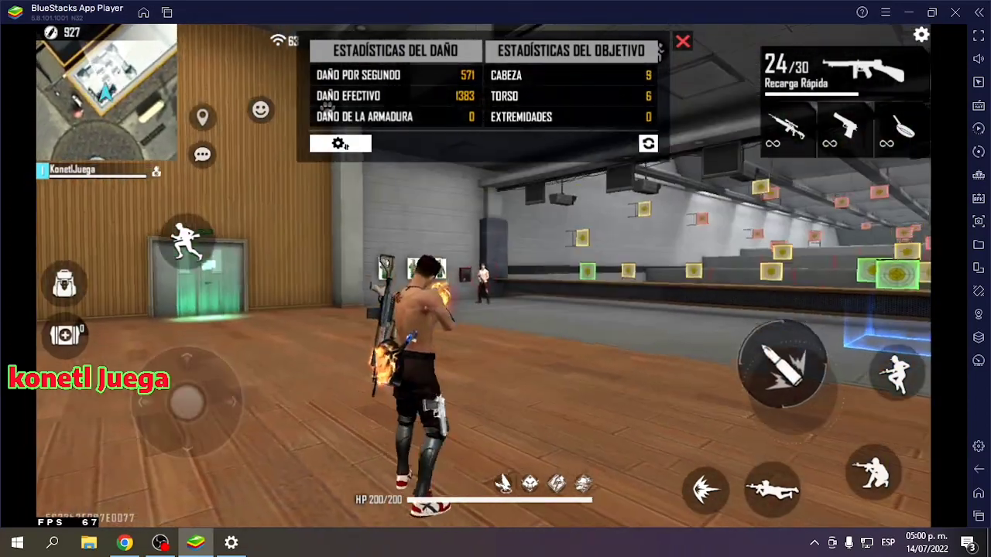
click(483, 277)
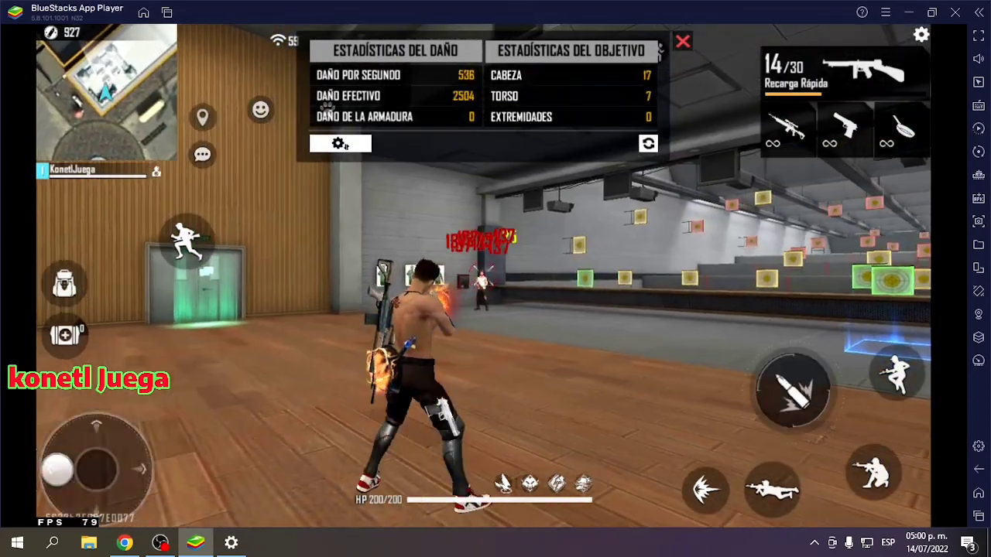
key(a)
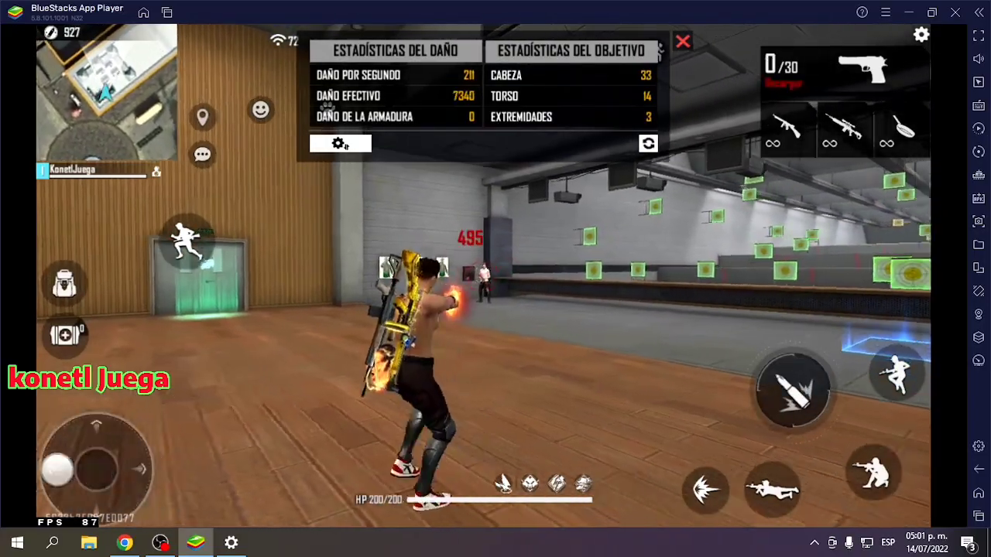
Practise more strafing headshot bursts on the training dummy until the Thompson's magazine is empty.
key(a)
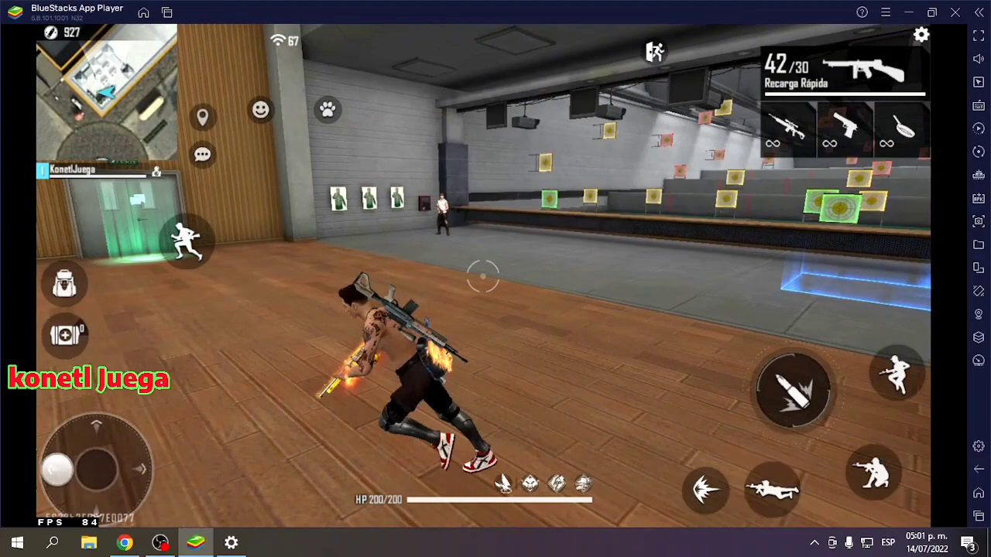
click(483, 277)
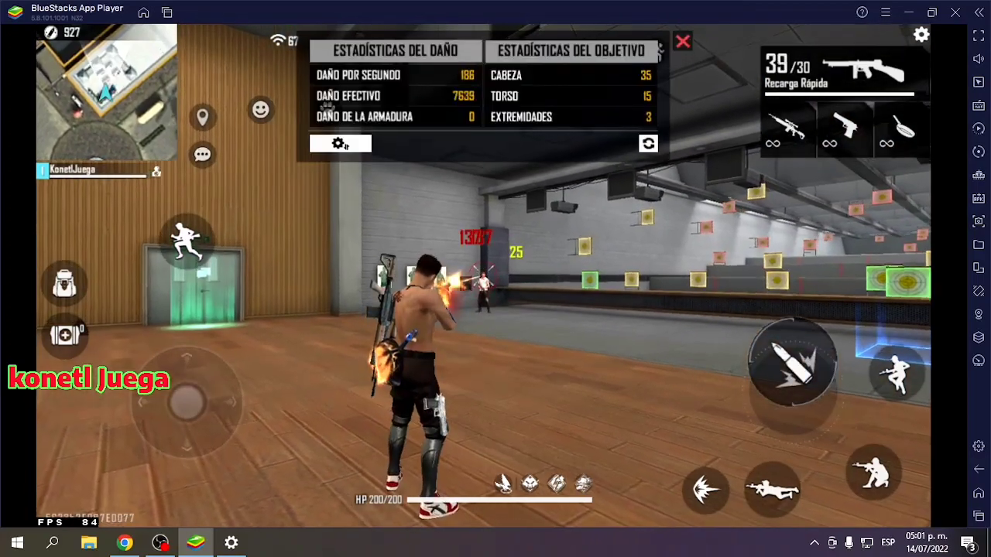
key(d)
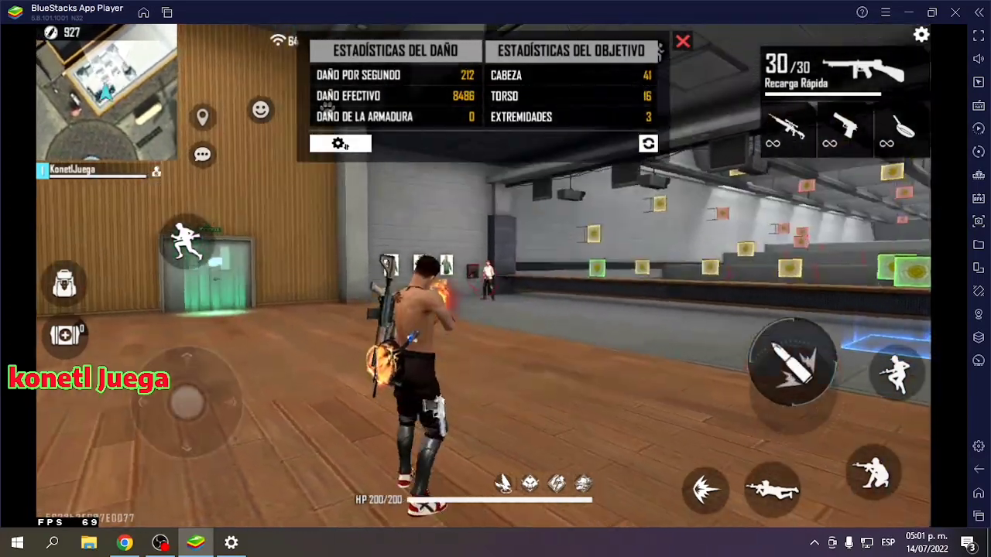
click(483, 277)
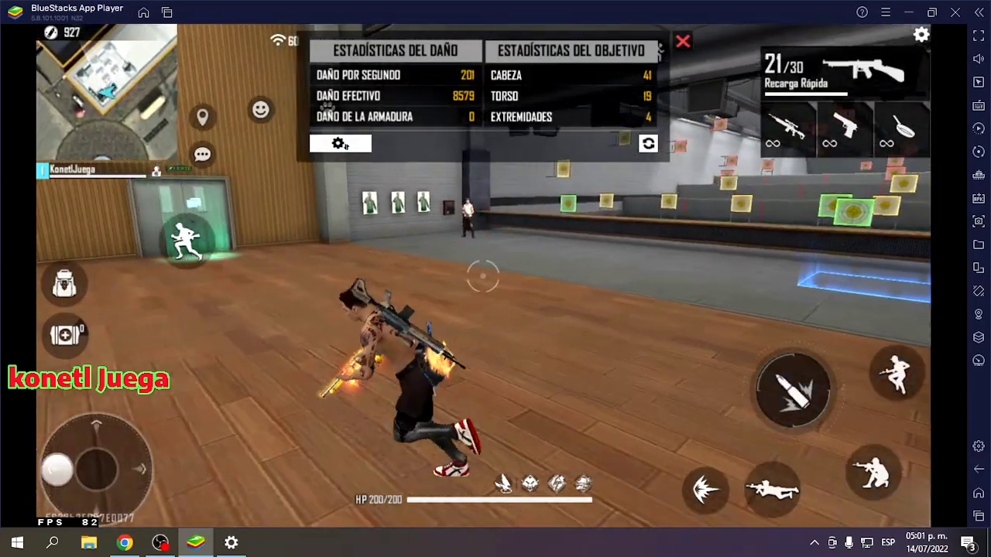
click(482, 277)
click(483, 277)
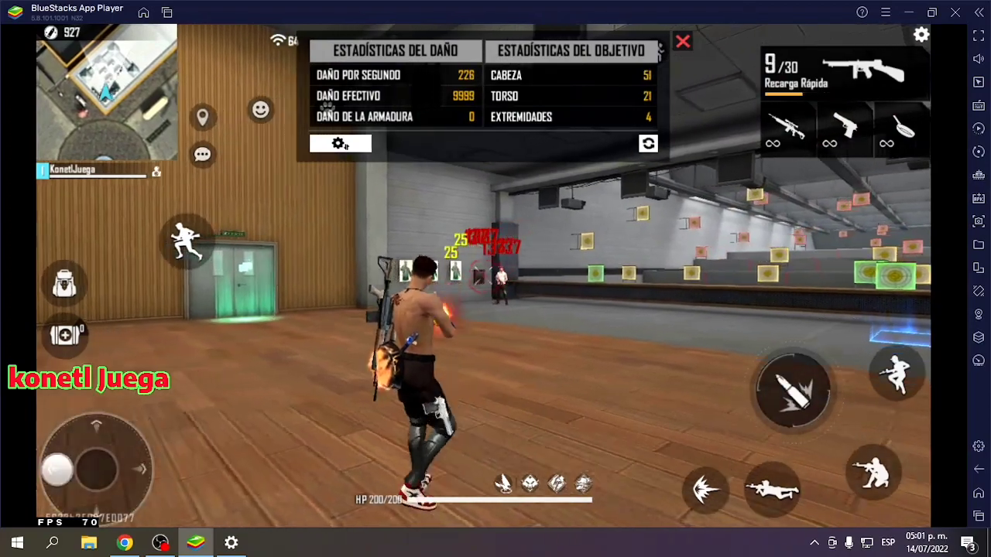
click(483, 277)
click(483, 277)
click(483, 277)
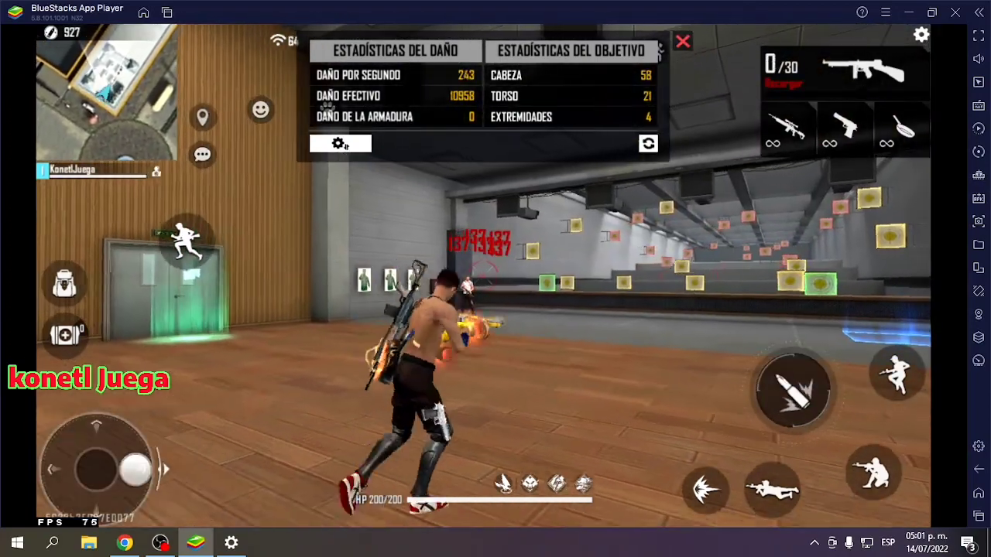
key(d)
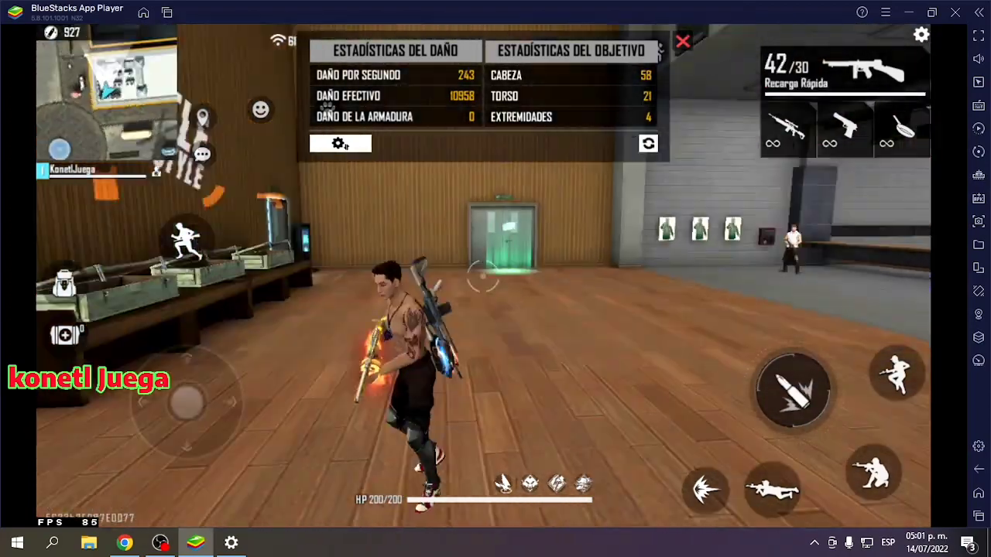
Switch to the pan in the training room and close Free Fire from the BlueStacks recent apps view.
key(3)
key(a)
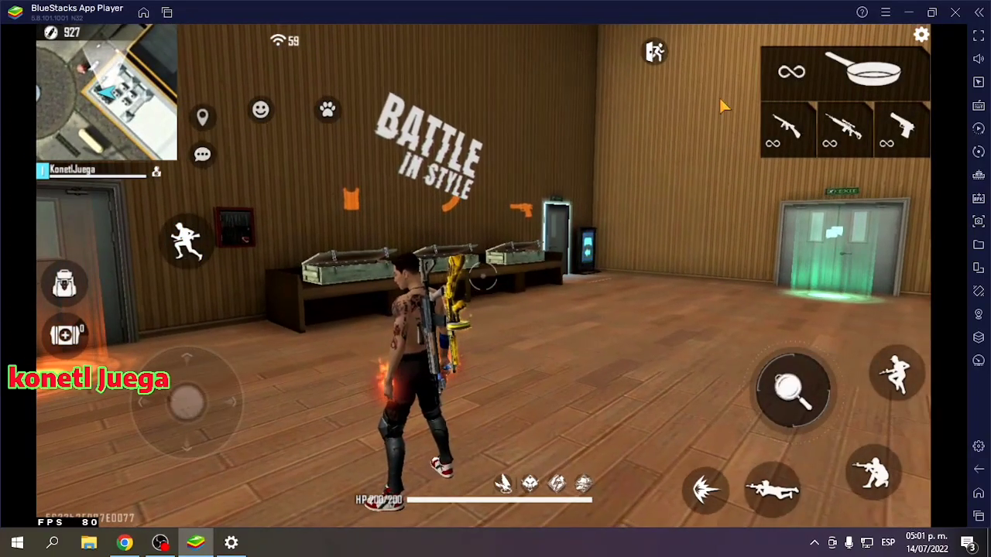
click(167, 12)
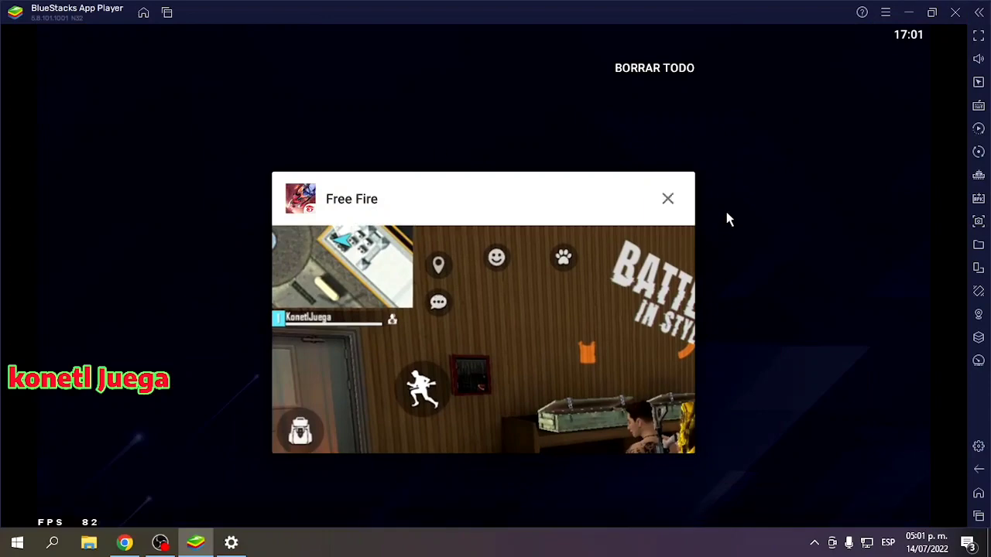
click(670, 199)
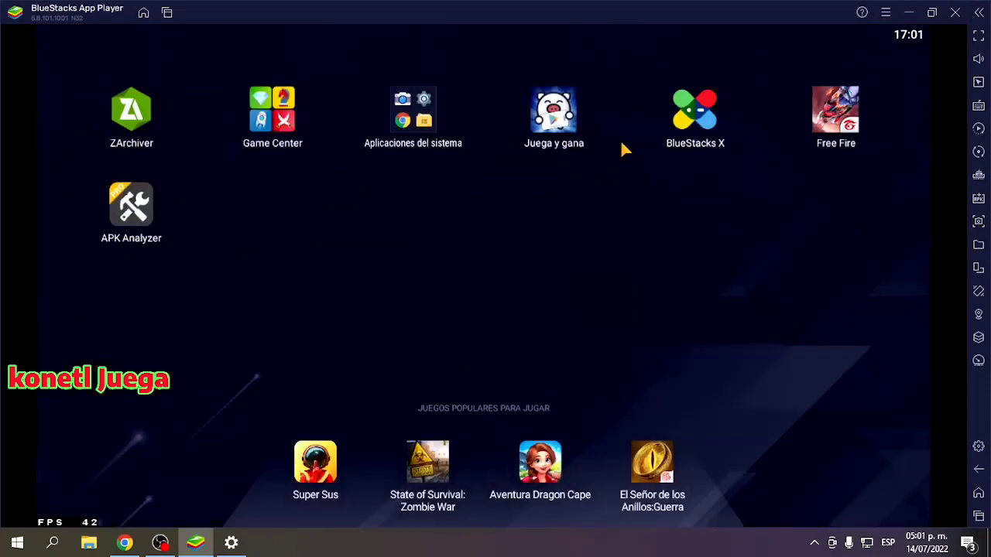
Open the Android accessibility settings from the system apps and switch Puntero del ratón grande off and back on.
click(409, 108)
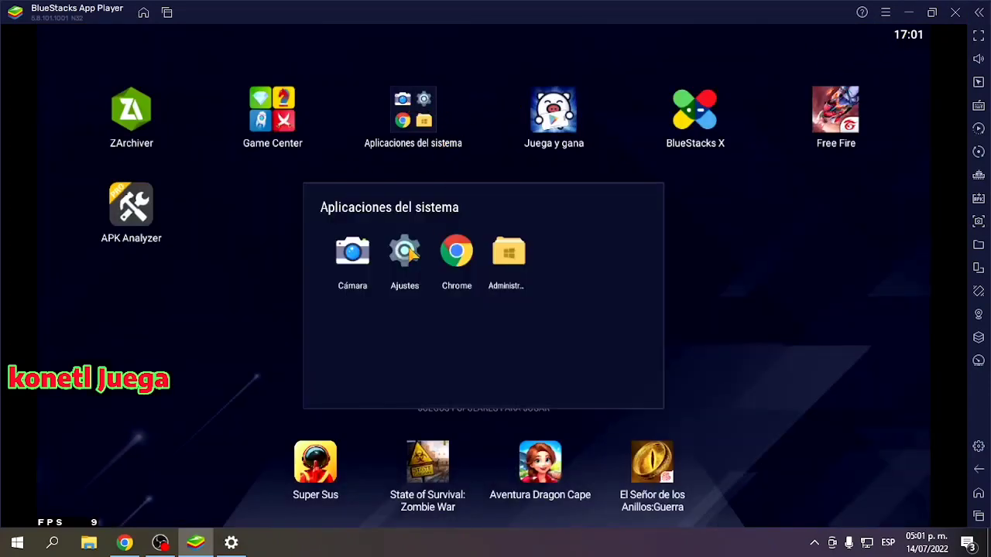
click(401, 254)
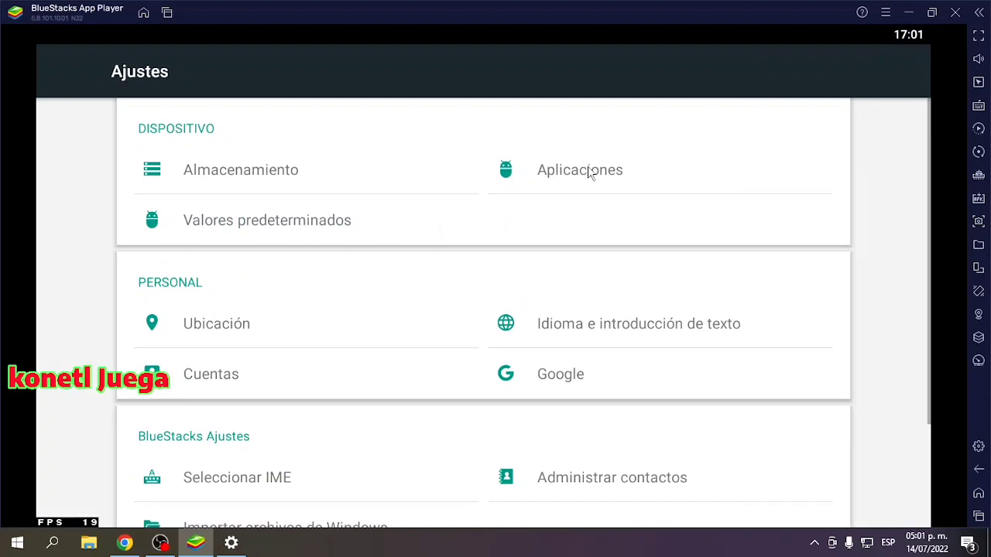
drag(390, 454, 383, 348)
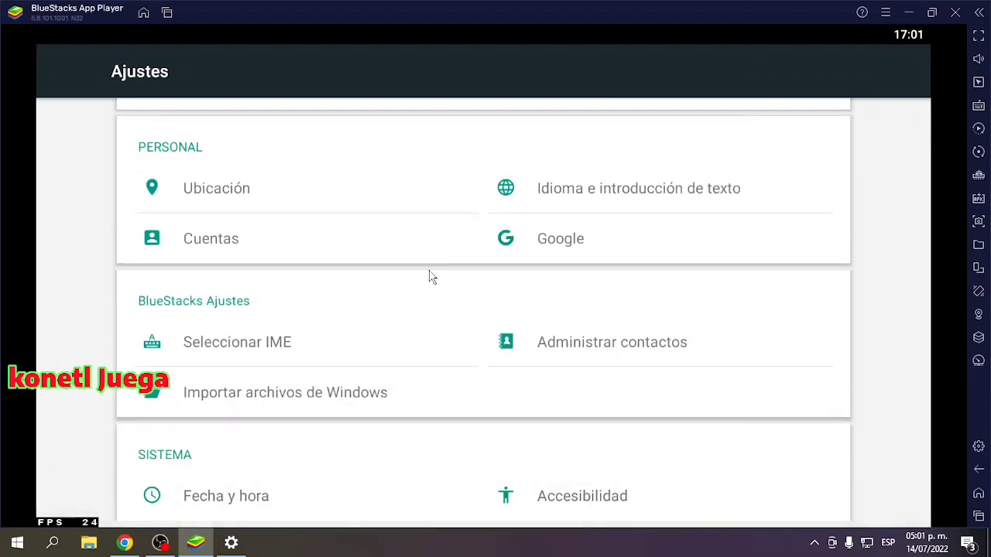
click(579, 499)
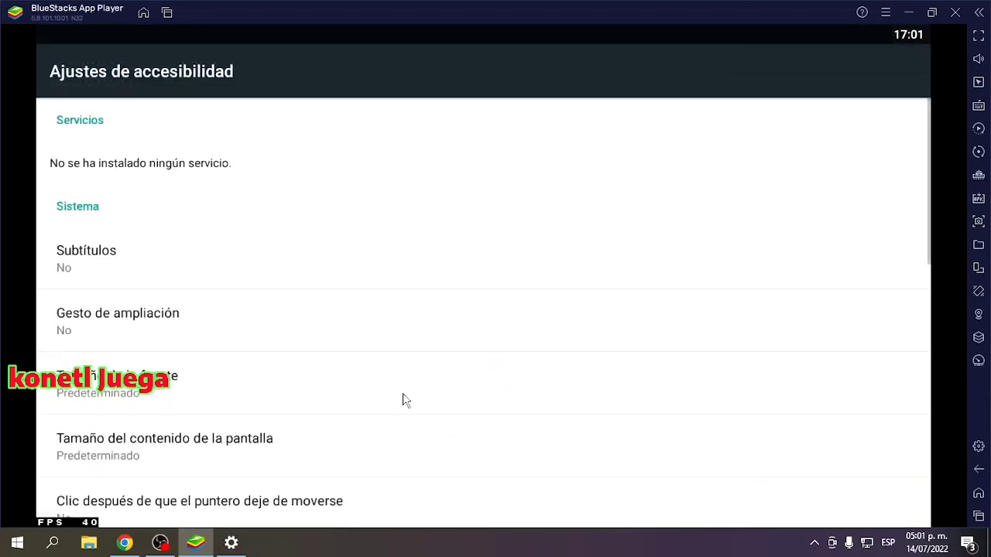
drag(402, 400, 377, 217)
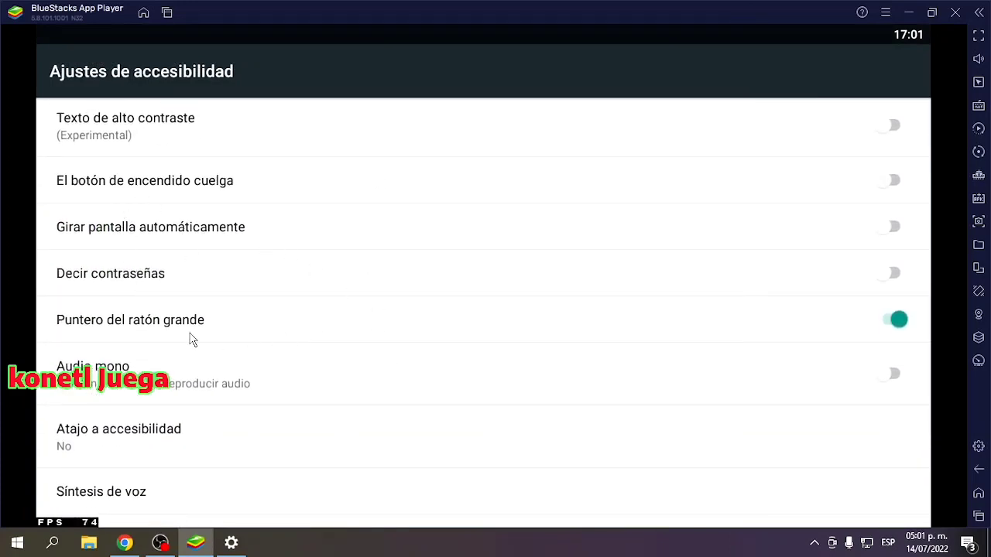
click(899, 326)
click(896, 324)
Try the Medio and Largo options for Retraso al mantener pulsado, and set it to Breve.
drag(379, 343, 359, 246)
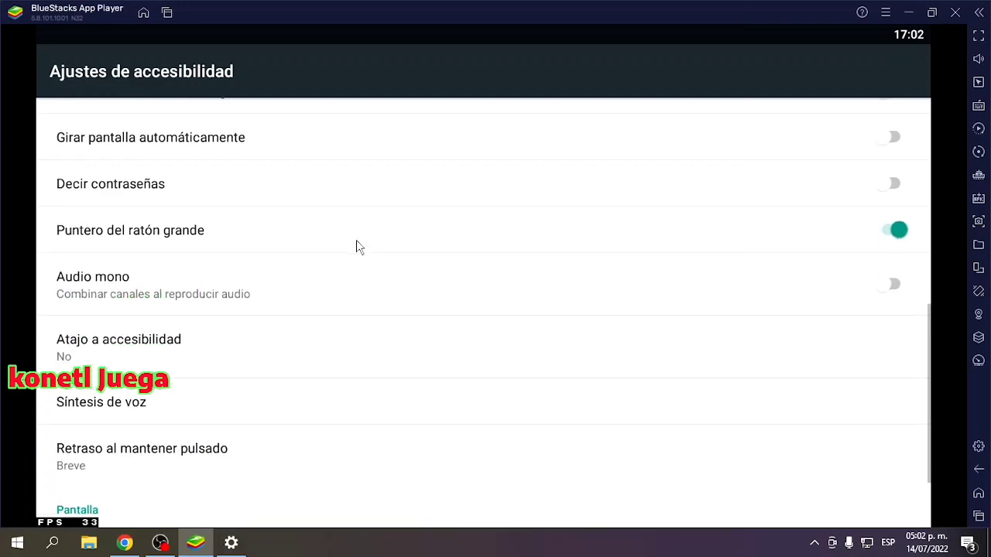
scroll(124, 317, down, 2)
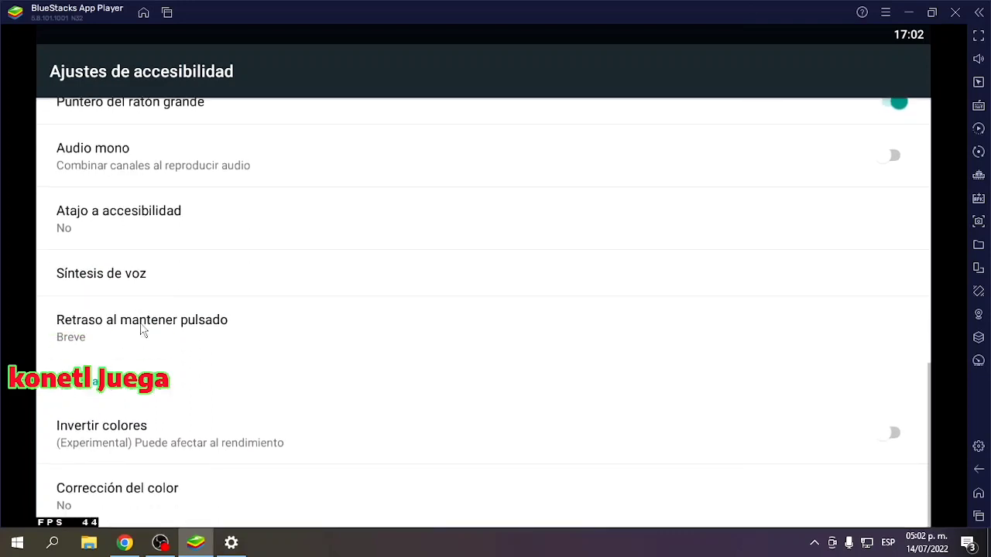
click(99, 347)
click(336, 286)
click(99, 337)
click(350, 322)
click(168, 339)
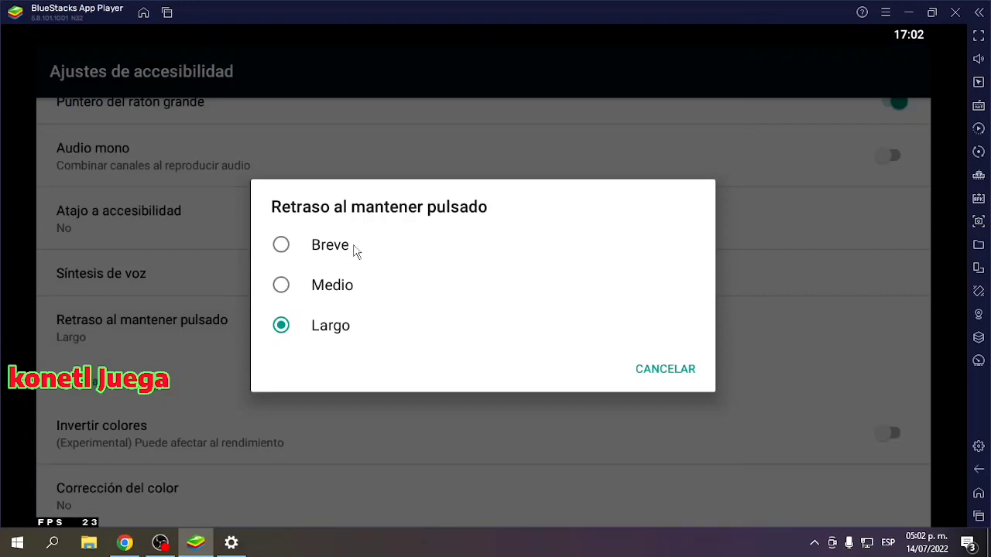
click(346, 249)
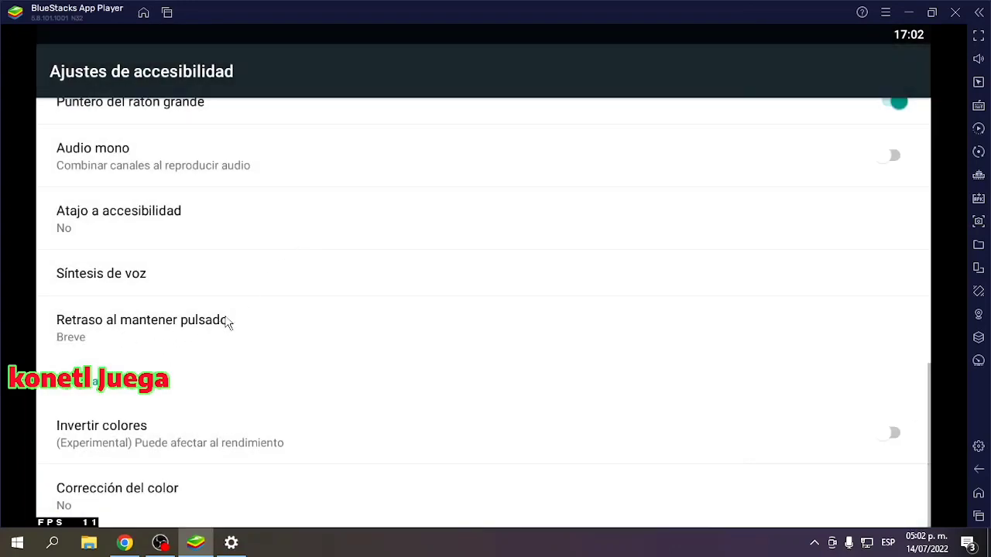
Close the Android settings from the recent apps, and reopen accessibility to check the mouse pointer and hold-delay options.
click(171, 14)
click(669, 203)
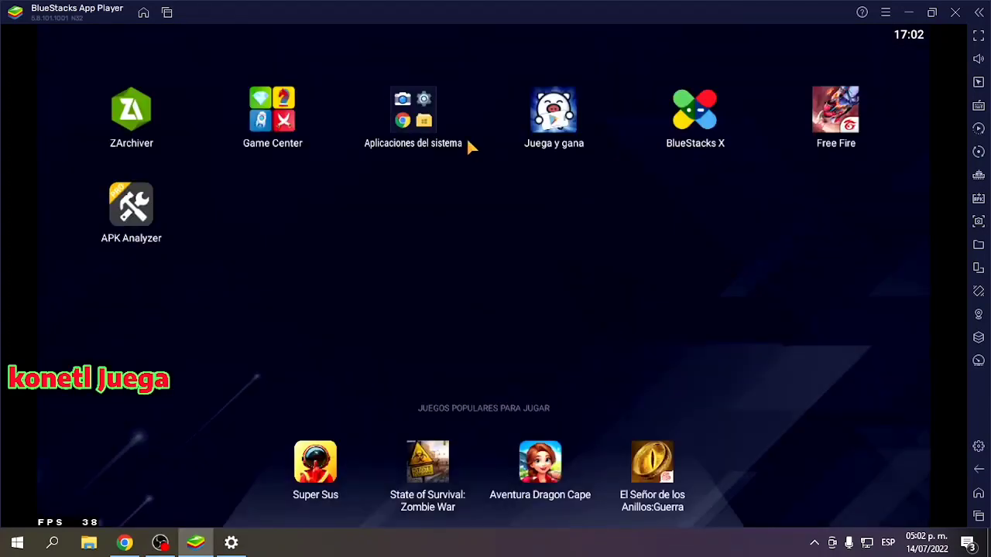
click(412, 112)
click(411, 257)
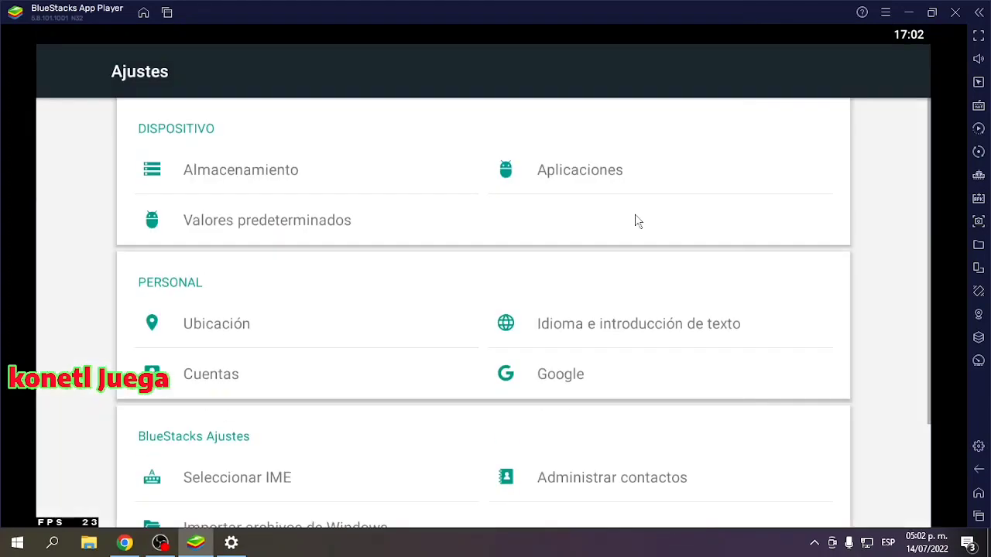
scroll(590, 496, down, 3)
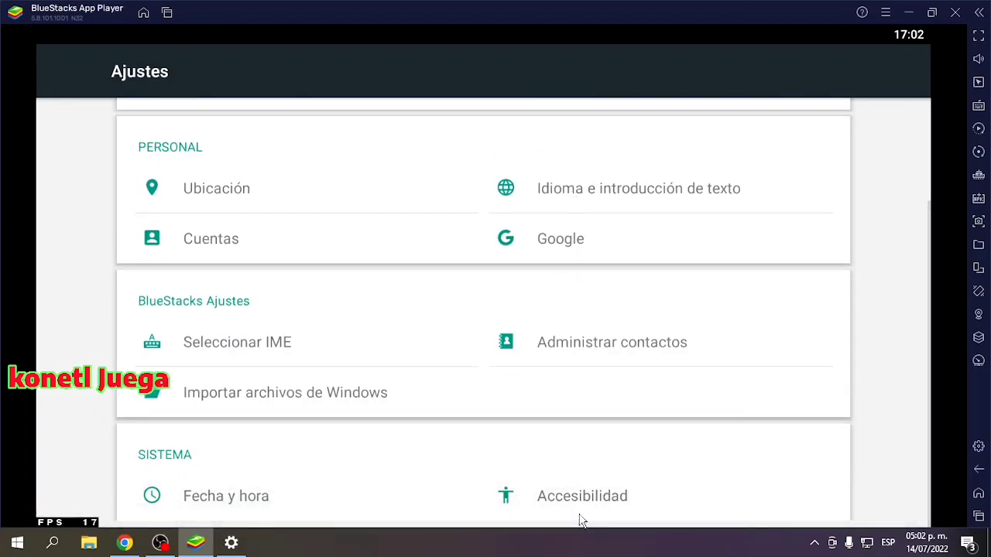
click(579, 511)
scroll(277, 219, down, 3)
scroll(233, 365, down, 4)
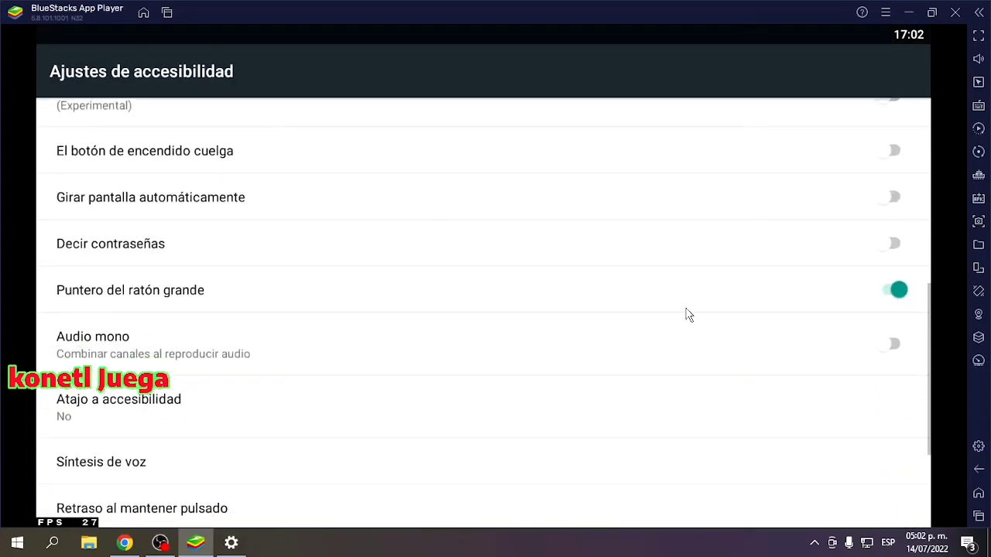
scroll(167, 207, down, 1)
scroll(104, 420, down, 1)
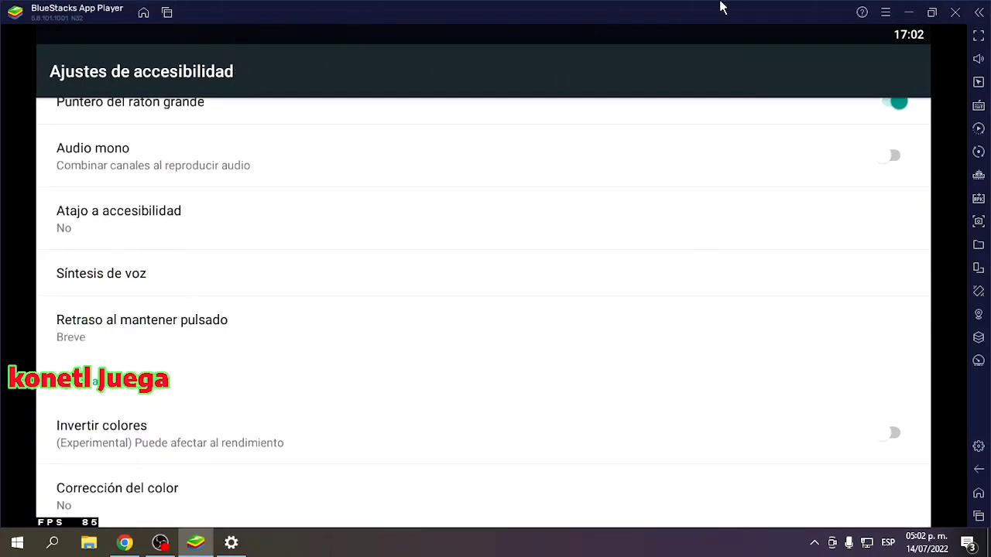
Close BlueStacks and confirm the exit.
click(953, 12)
click(584, 287)
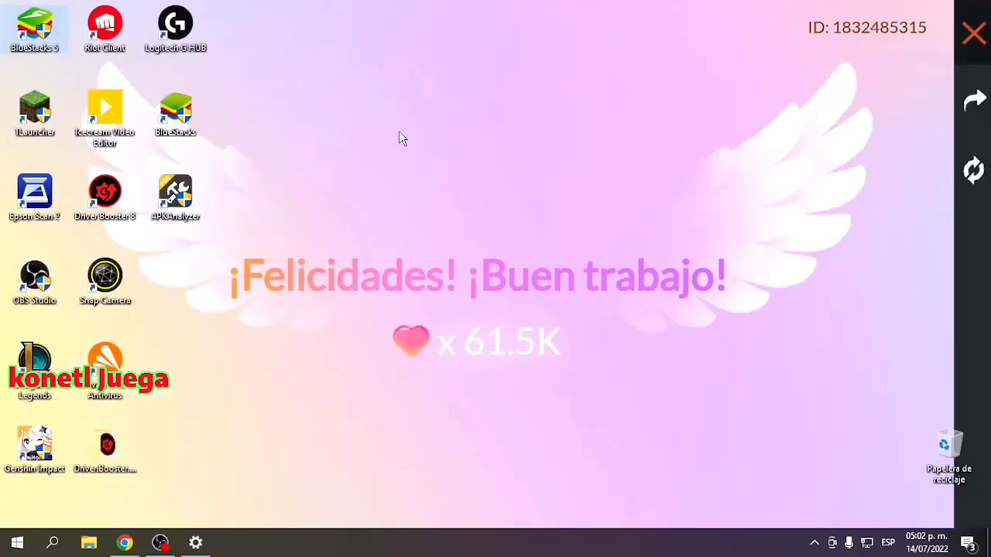
right_click(23, 36)
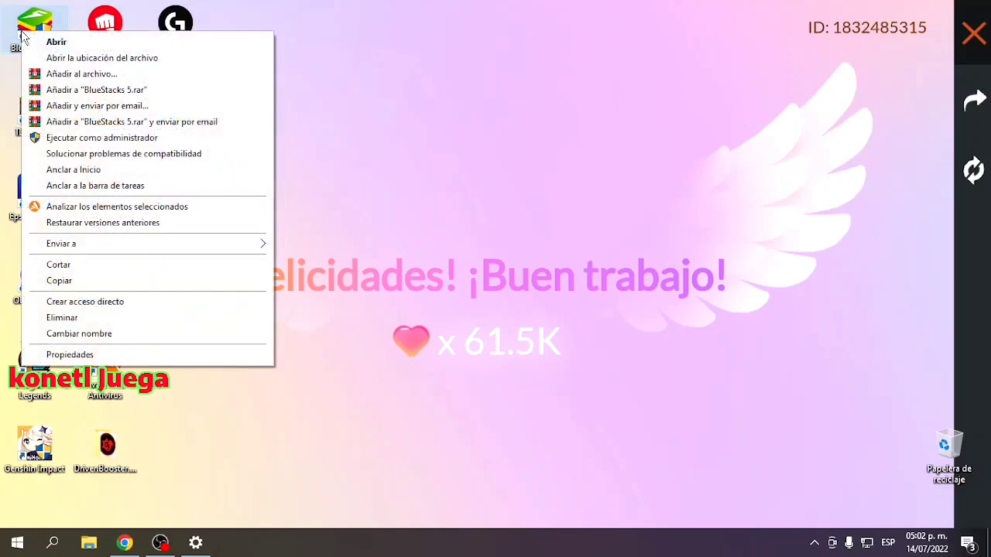
click(102, 356)
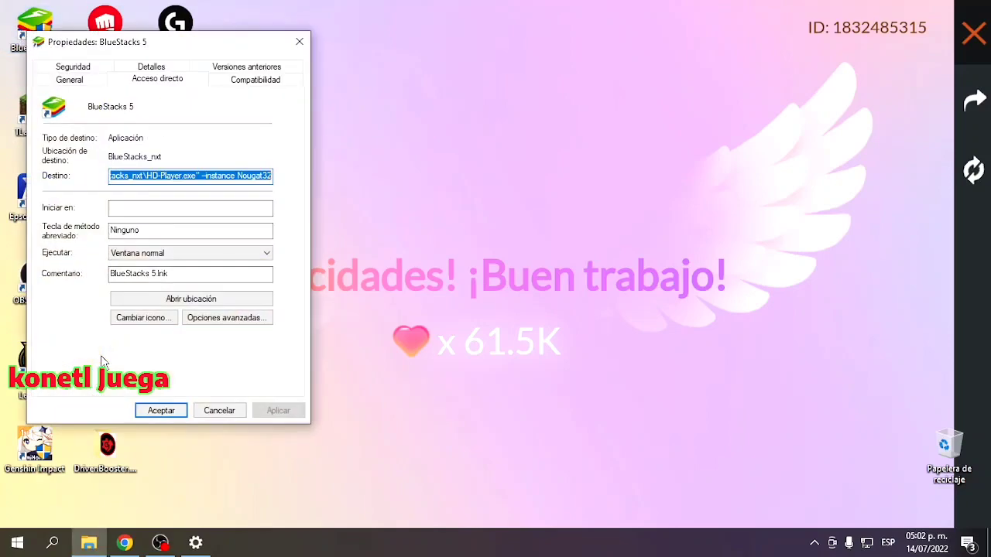
click(261, 85)
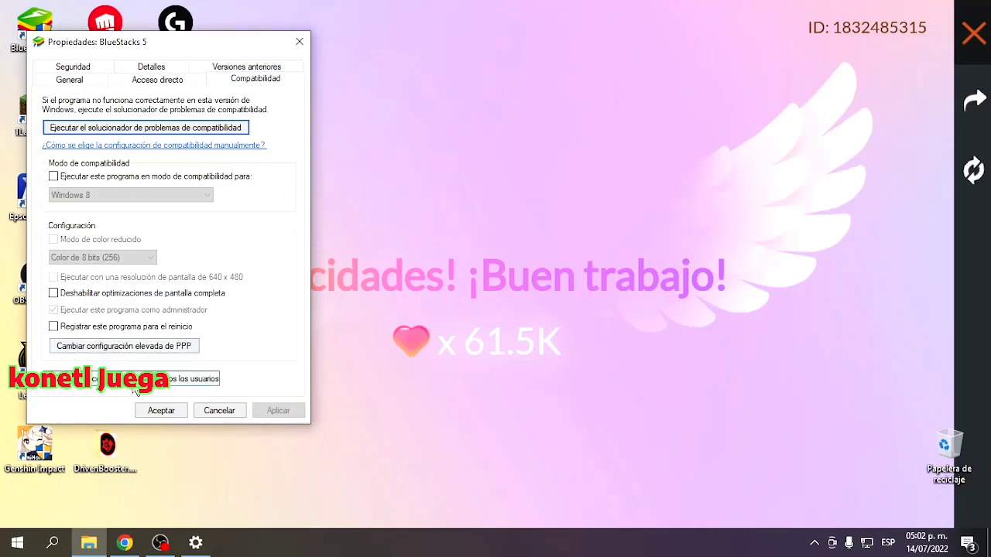
click(120, 346)
click(329, 375)
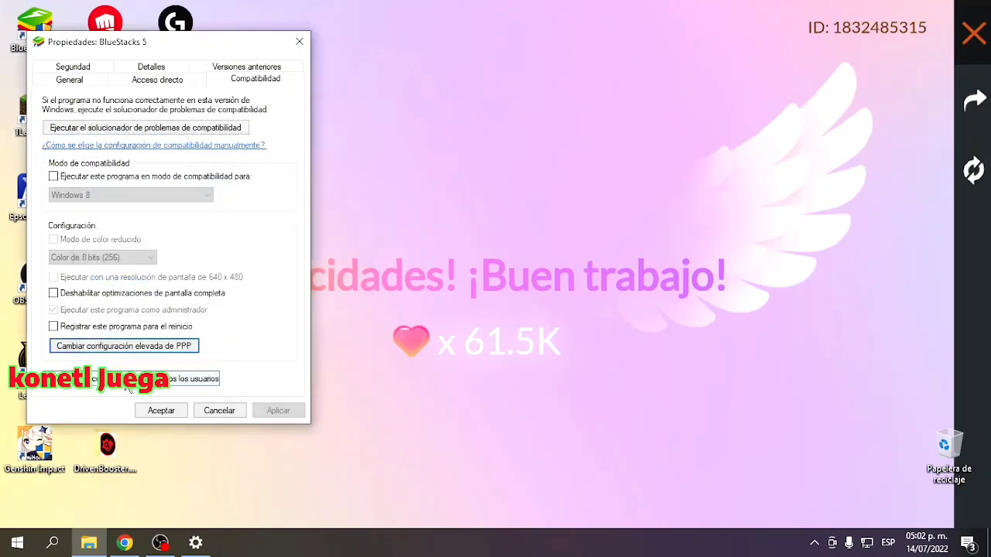
click(174, 387)
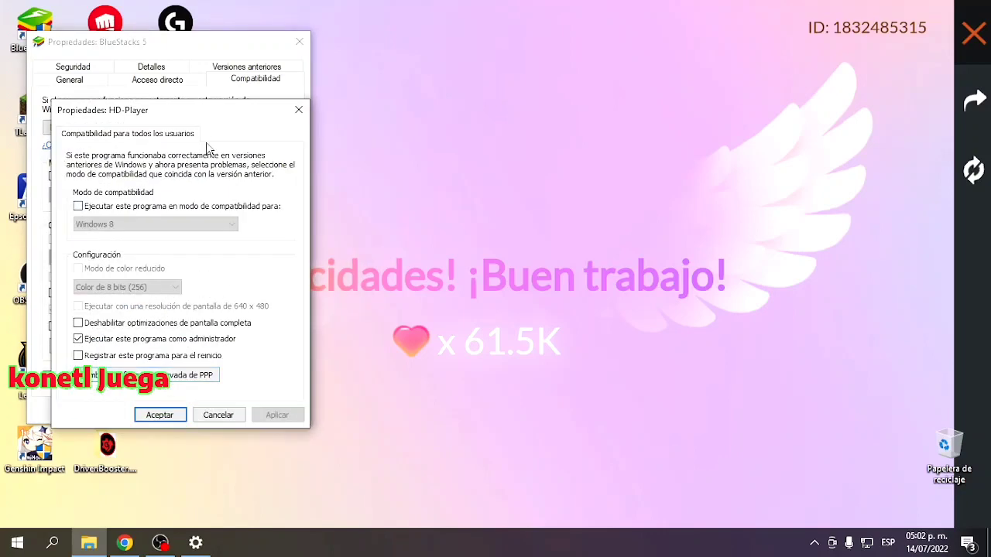
drag(199, 117, 587, 82)
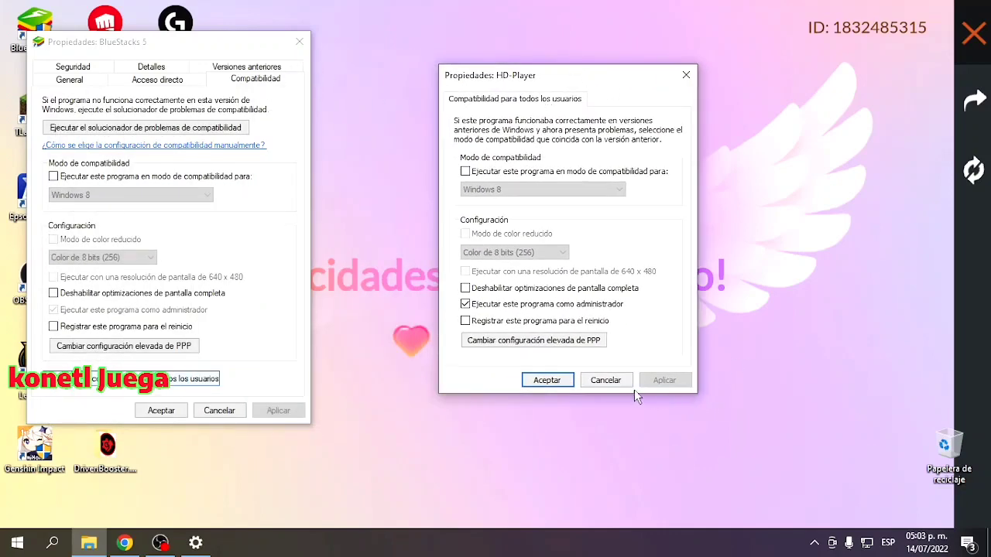
click(606, 380)
click(219, 411)
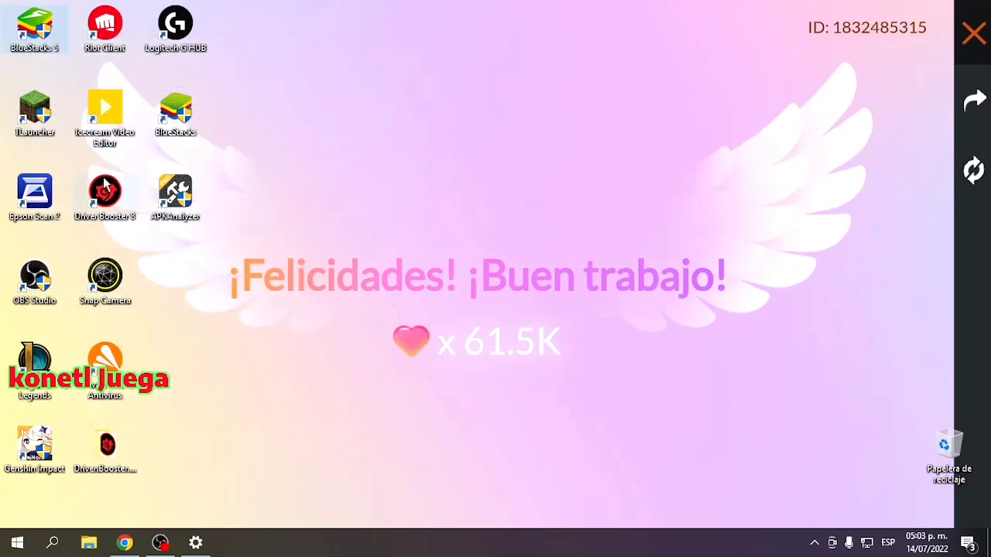
Open the high-DPI settings in the all-users compatibility properties of the BlueStacks 5 desktop shortcut.
right_click(41, 32)
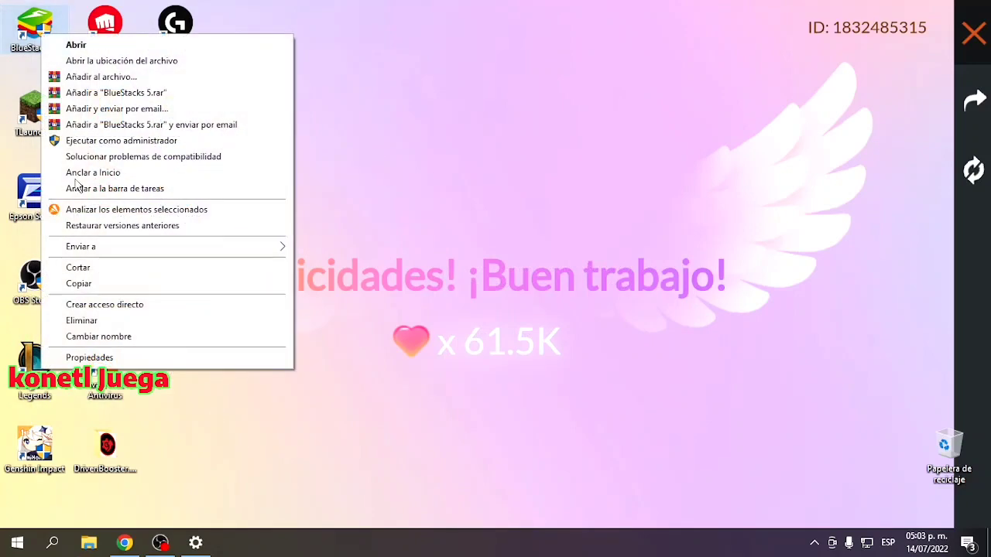
click(112, 360)
drag(197, 43, 611, 61)
click(696, 99)
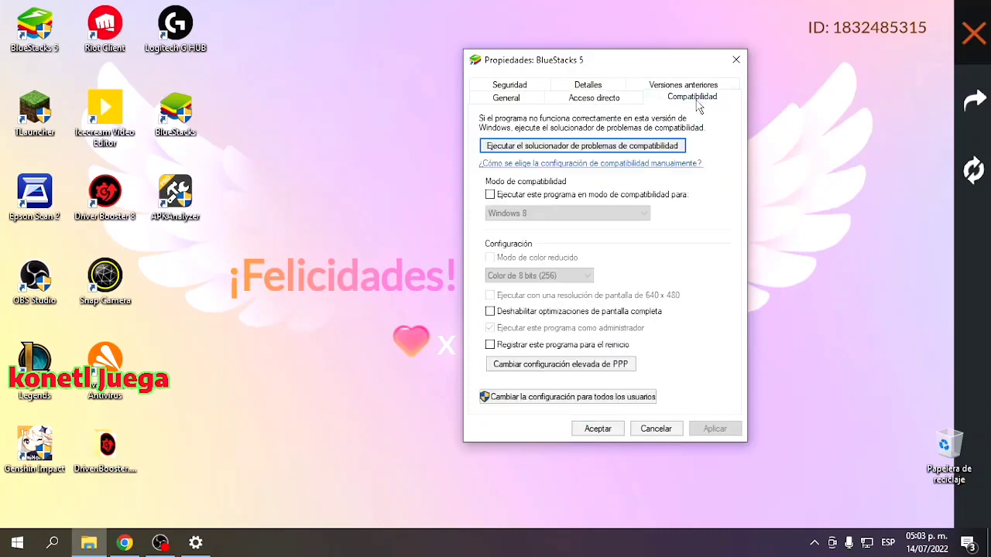
click(556, 397)
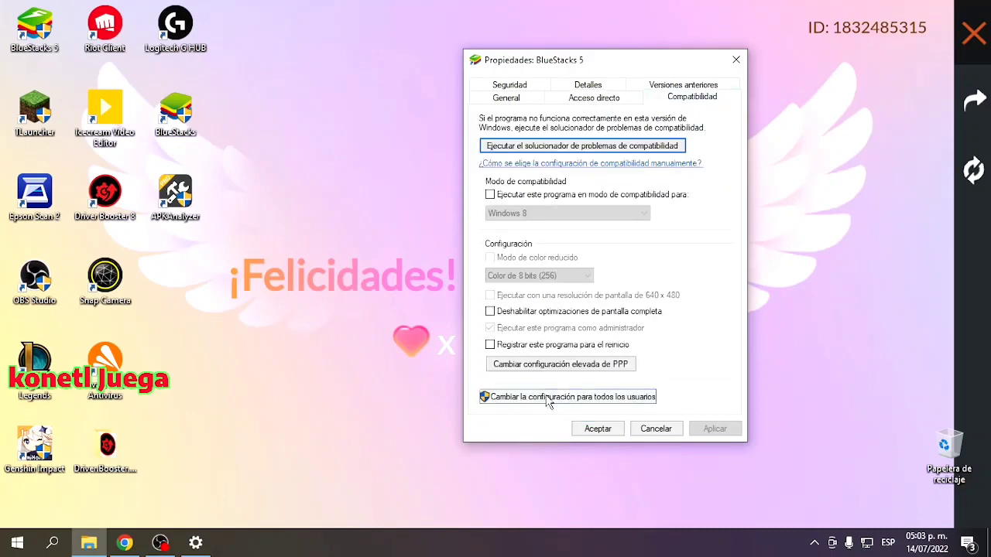
click(619, 397)
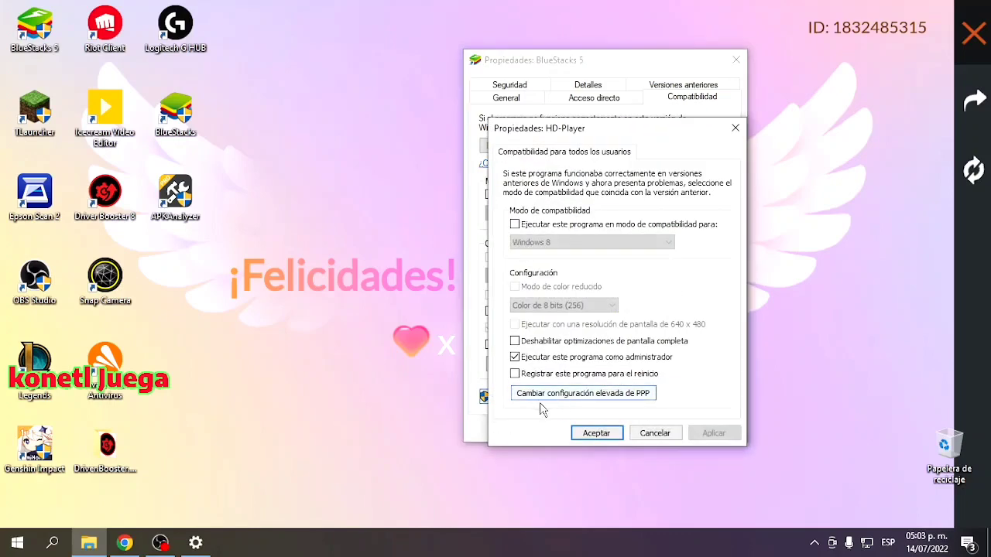
click(602, 394)
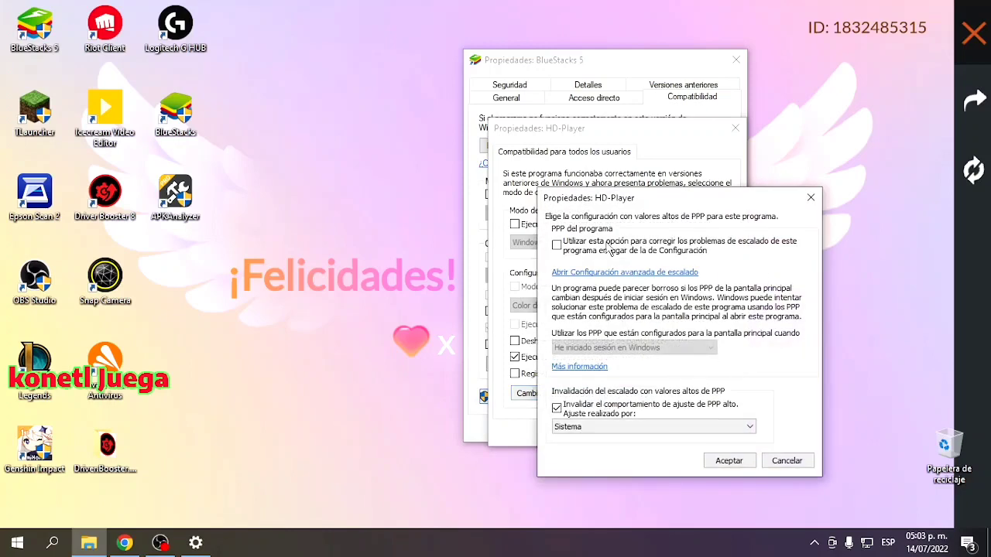
Override the high-DPI scaling behaviour of HD-Player with scaling performed by Sistema, and accept the setting.
click(597, 427)
click(570, 439)
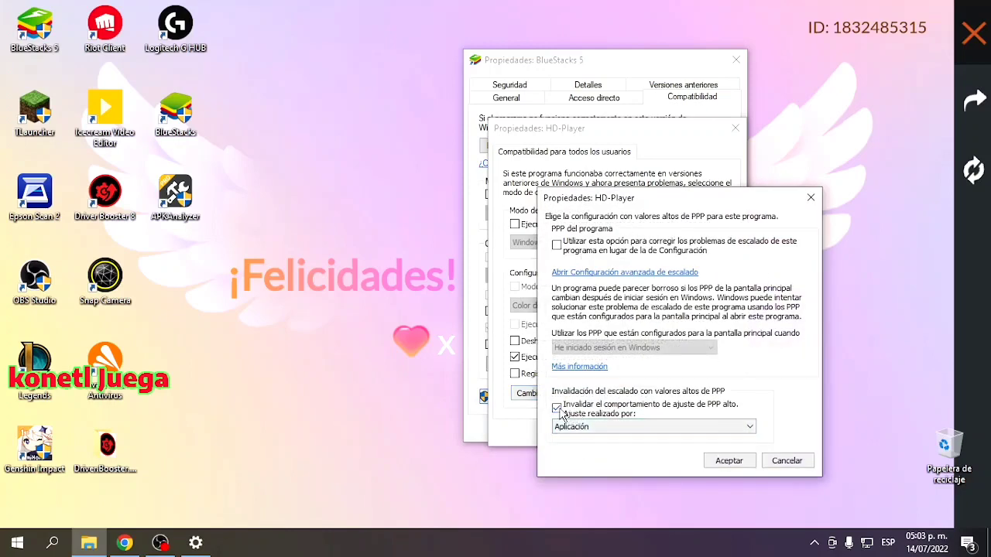
click(557, 408)
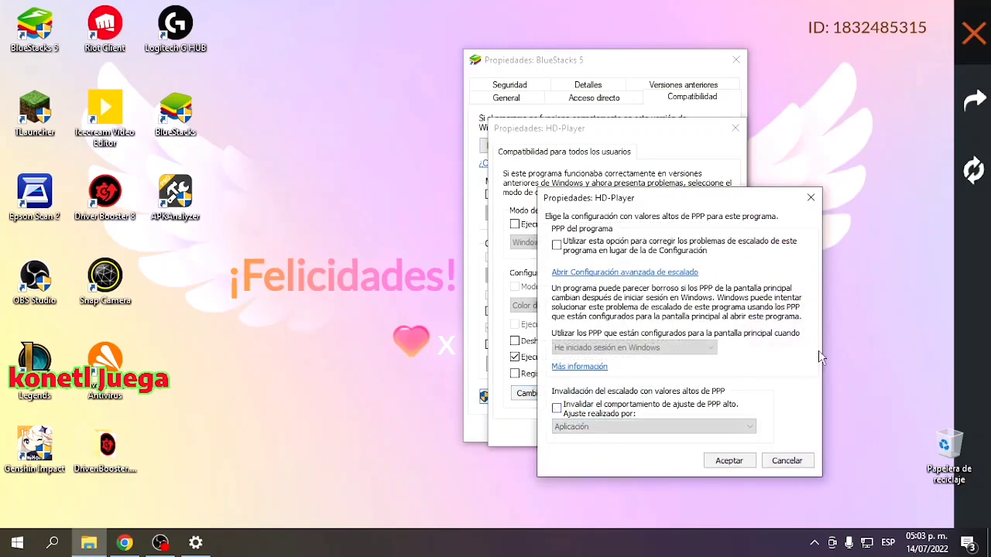
click(558, 408)
click(604, 426)
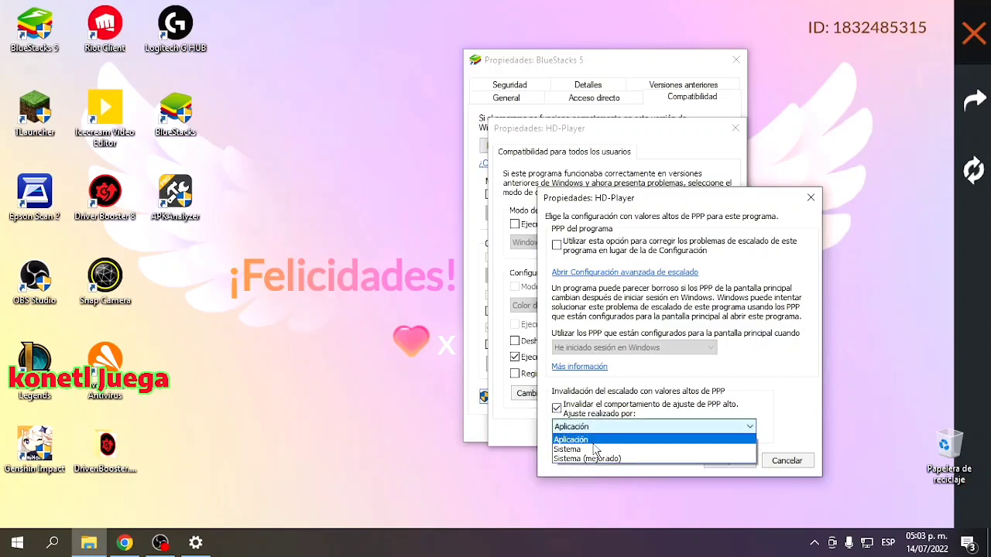
click(587, 449)
click(728, 461)
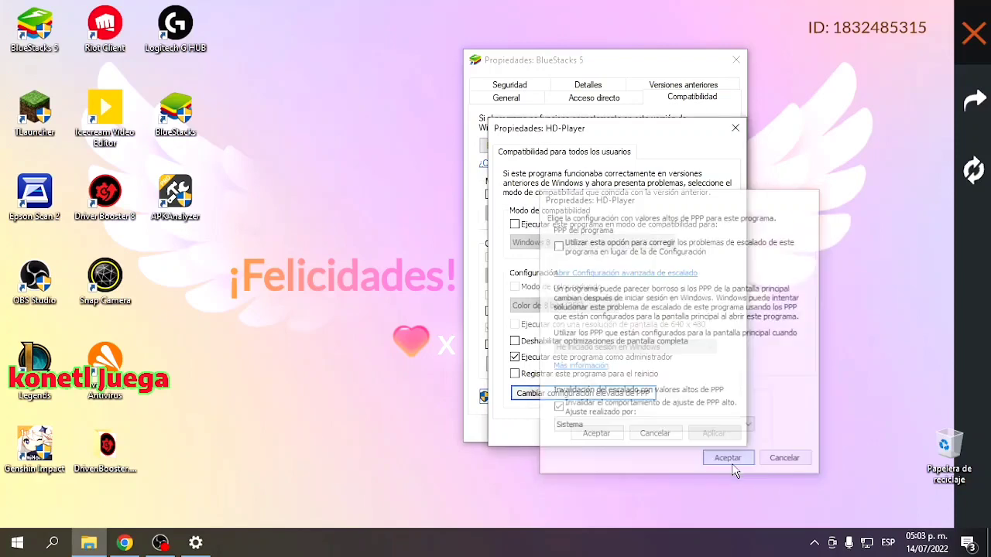
Apply the HD-Player compatibility properties with Ejecutar este programa como administrador enabled, and relaunch BlueStacks 5.
click(515, 357)
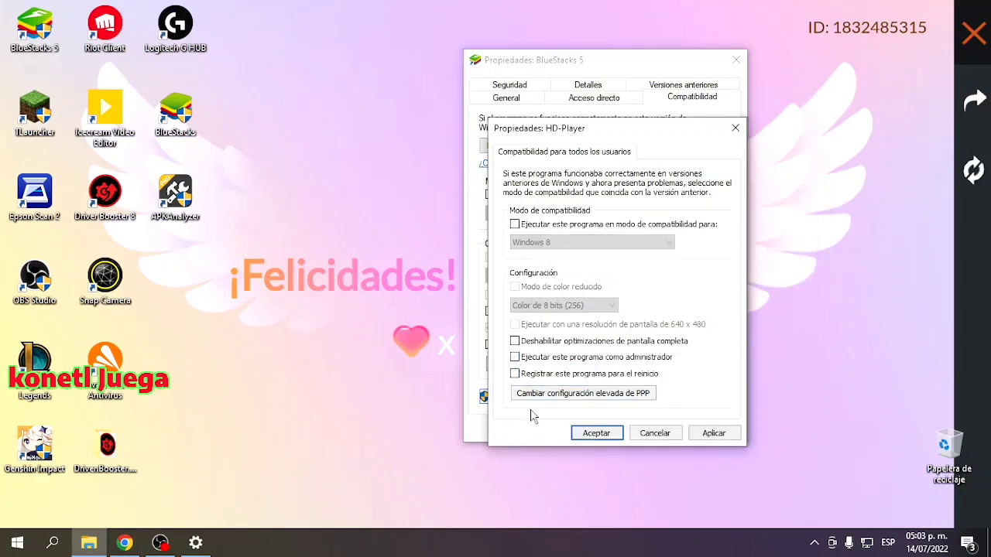
click(514, 357)
click(713, 433)
click(600, 434)
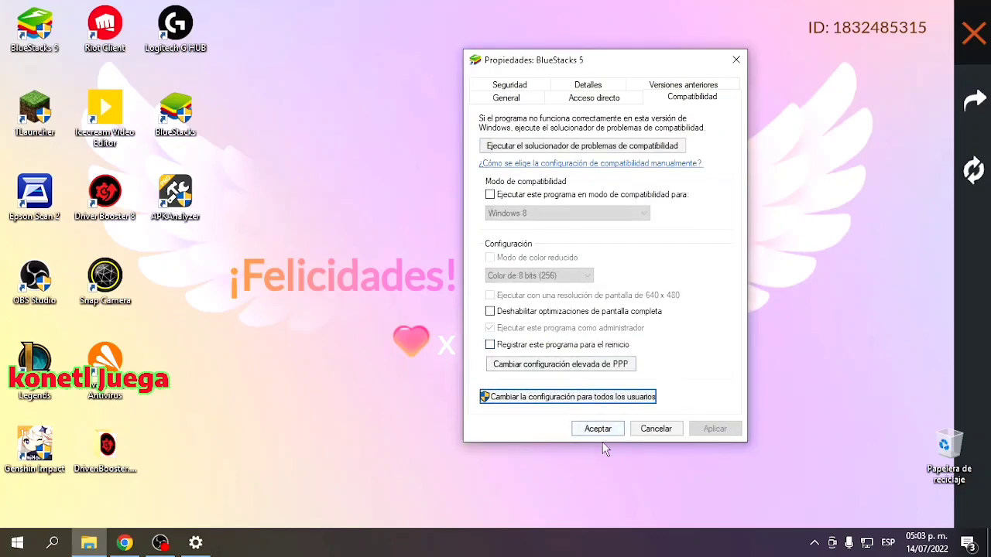
click(600, 430)
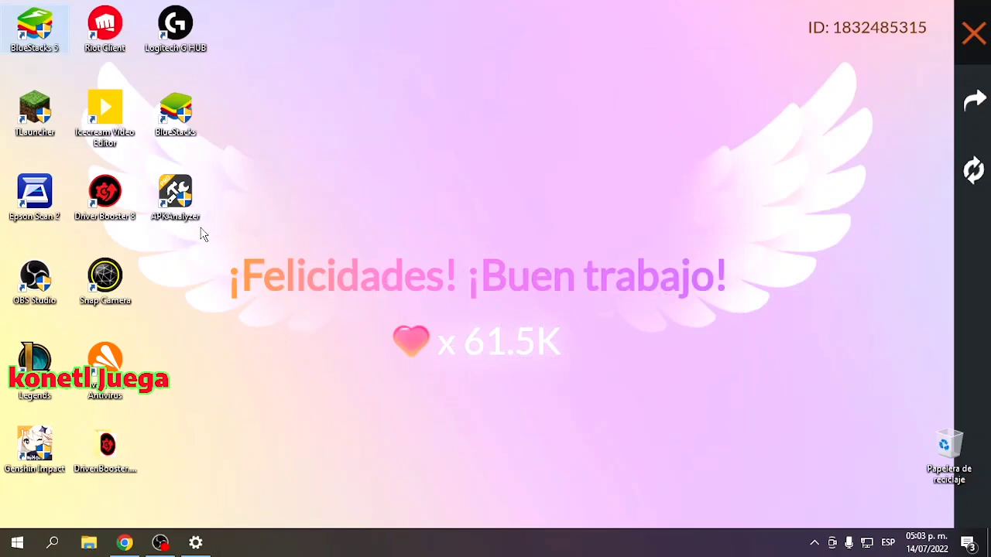
double_click(35, 27)
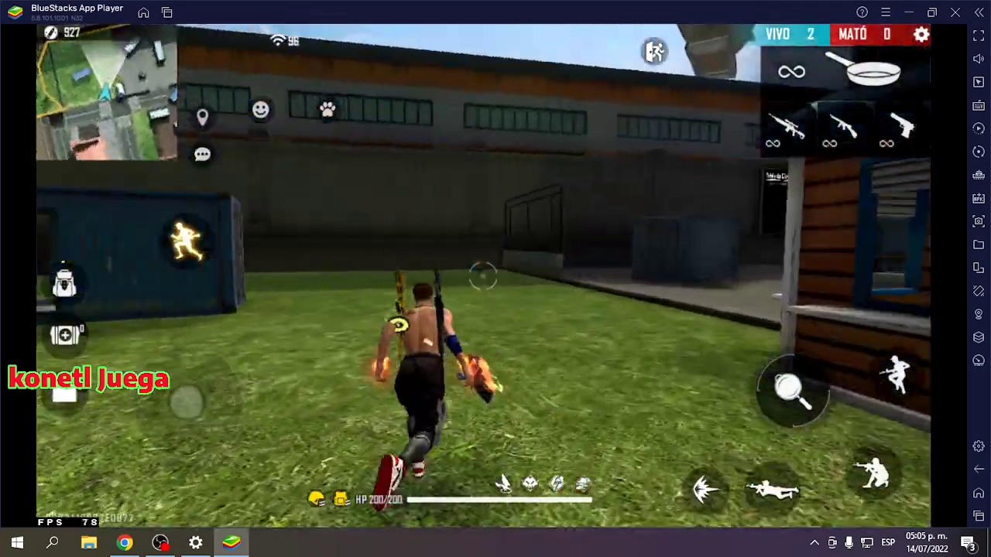
Run through the Free Fire match while switching between the scoped rifle, the frying pan and the Thompson, ending with the Thompson.
key(1)
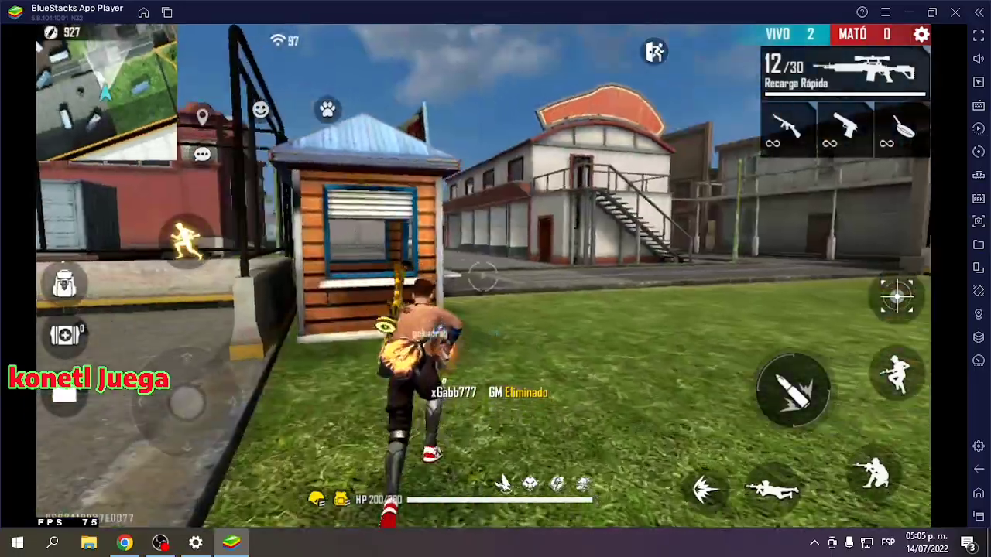
key(3)
key(2)
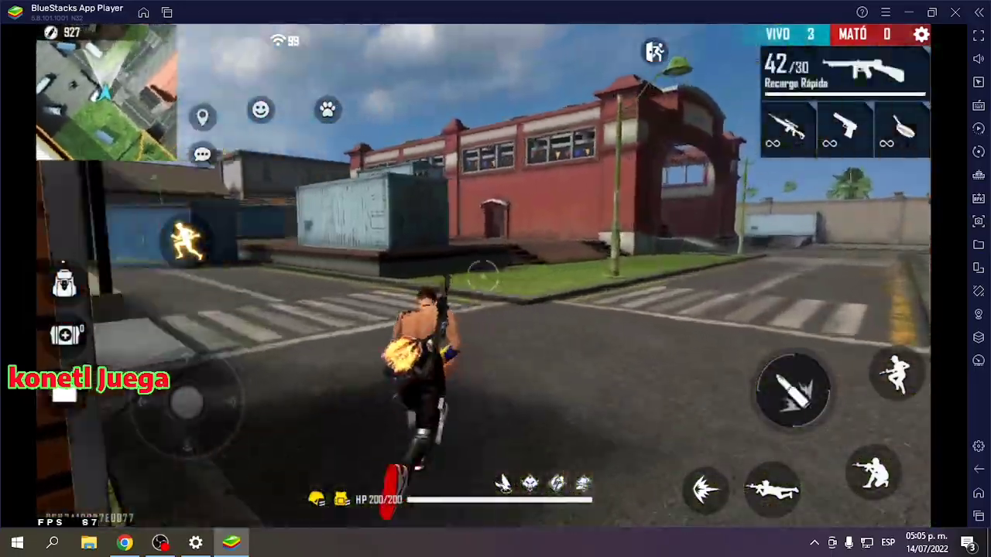
key(3)
key(2)
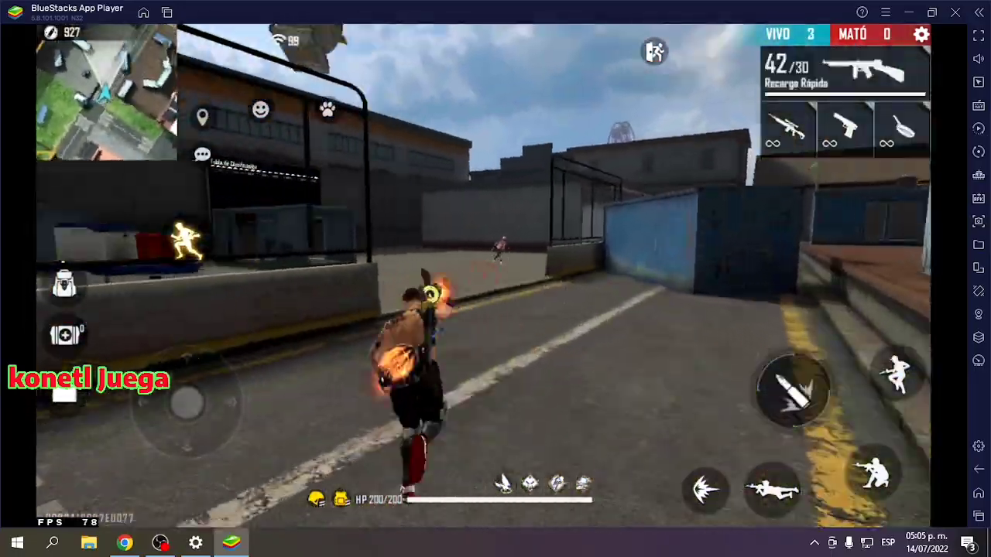
Shoot the opponent beside the blue container with the Thompson, switching to the frying pan to run and back to the Thompson.
key(d)
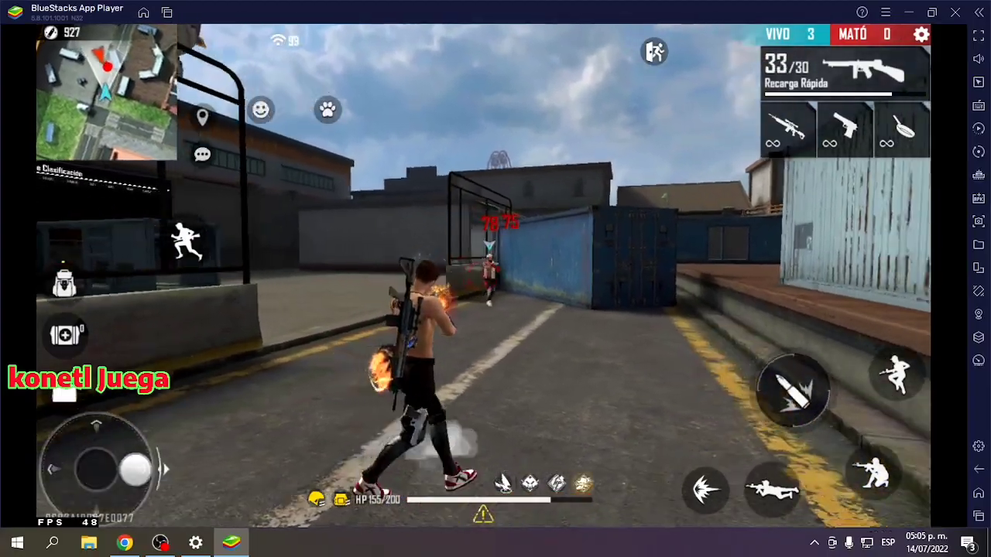
key(3)
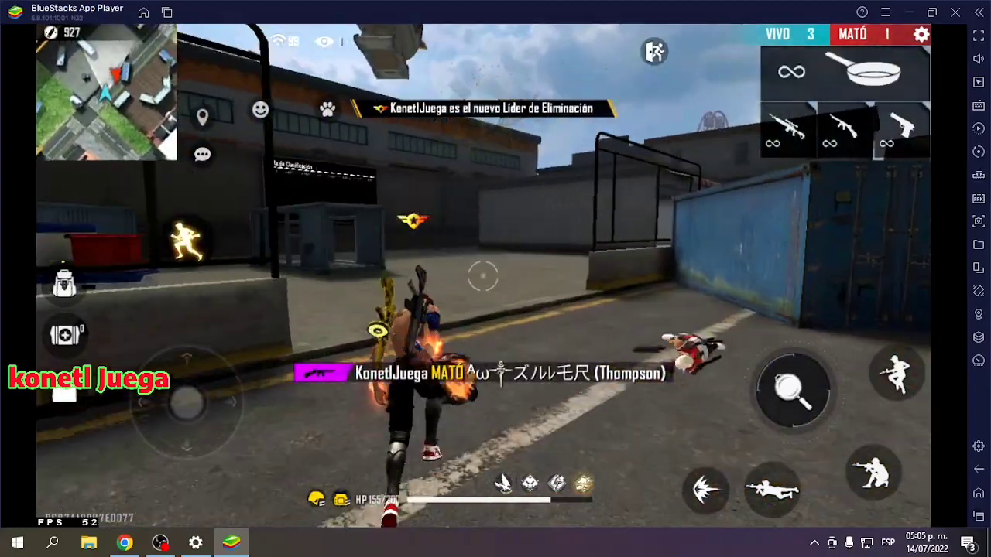
key(2)
key(d)
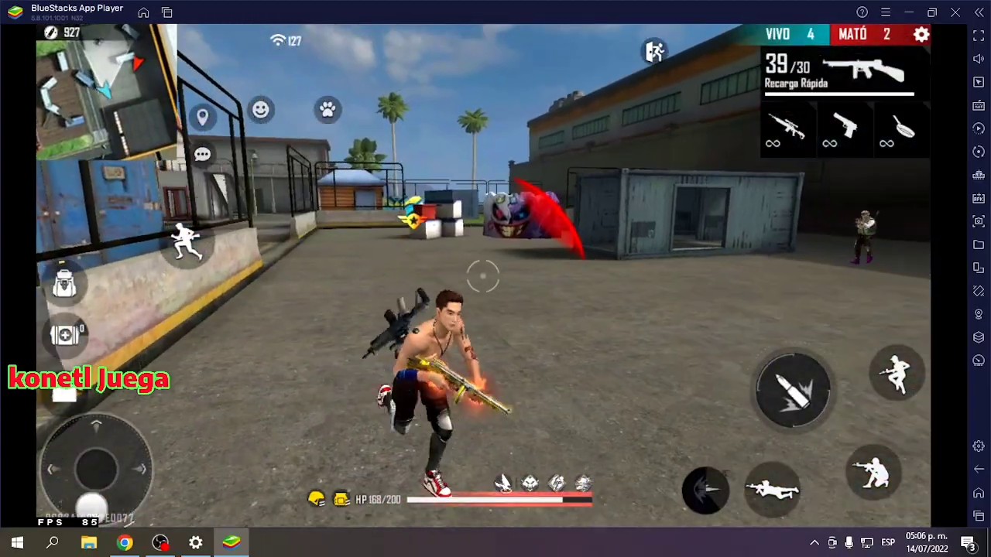
Fight opponents on the grass field and in the street with the Thompson, using the frying pan to run between fights.
key(w)
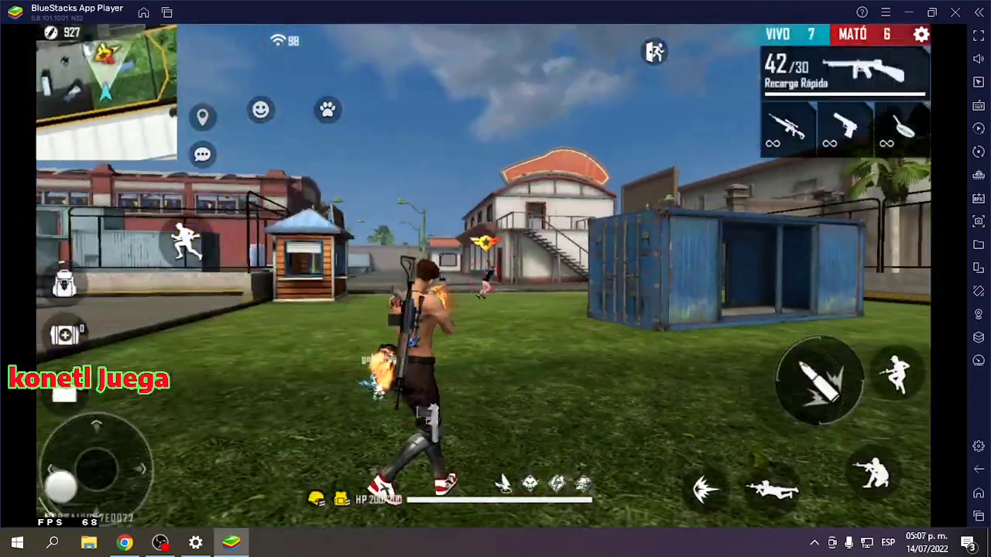
key(w)
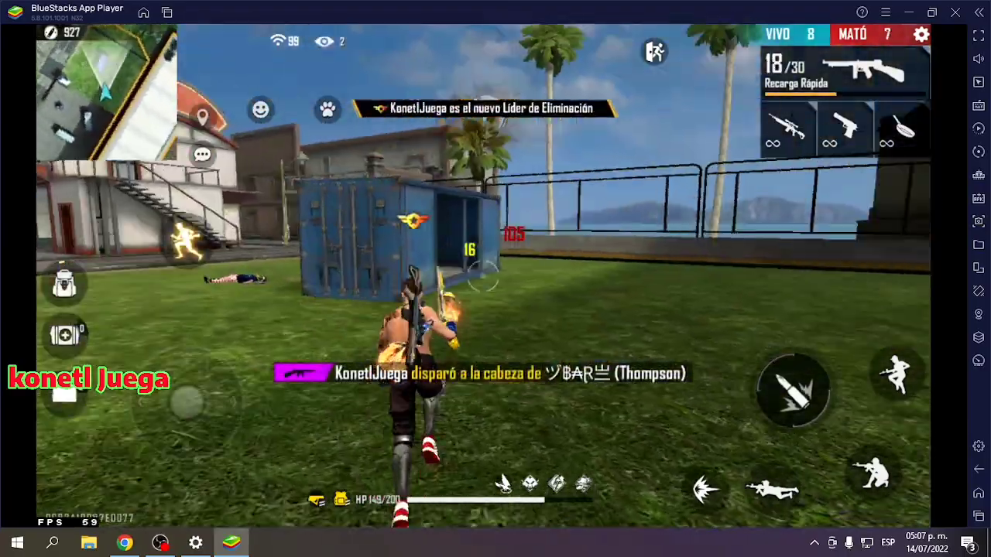
key(3)
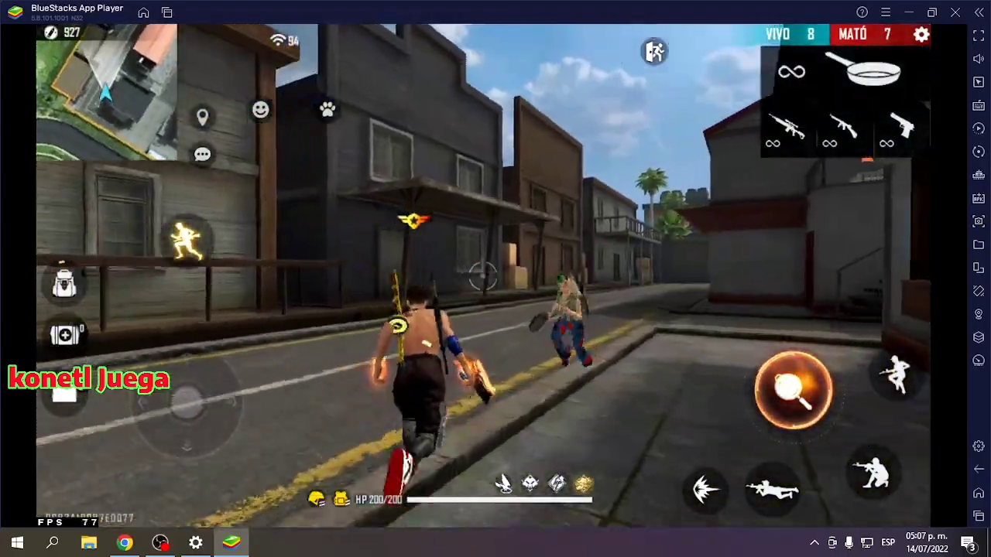
key(1)
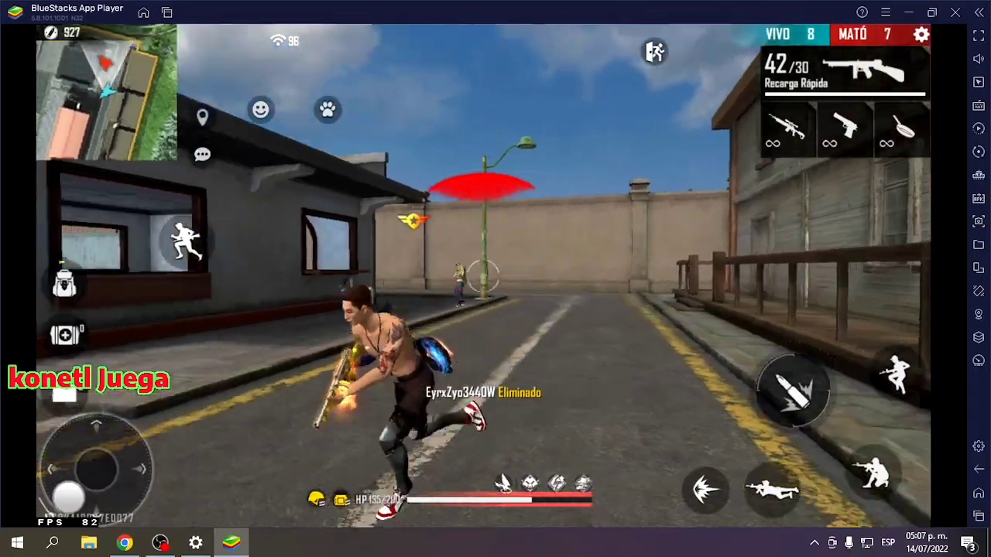
click(482, 276)
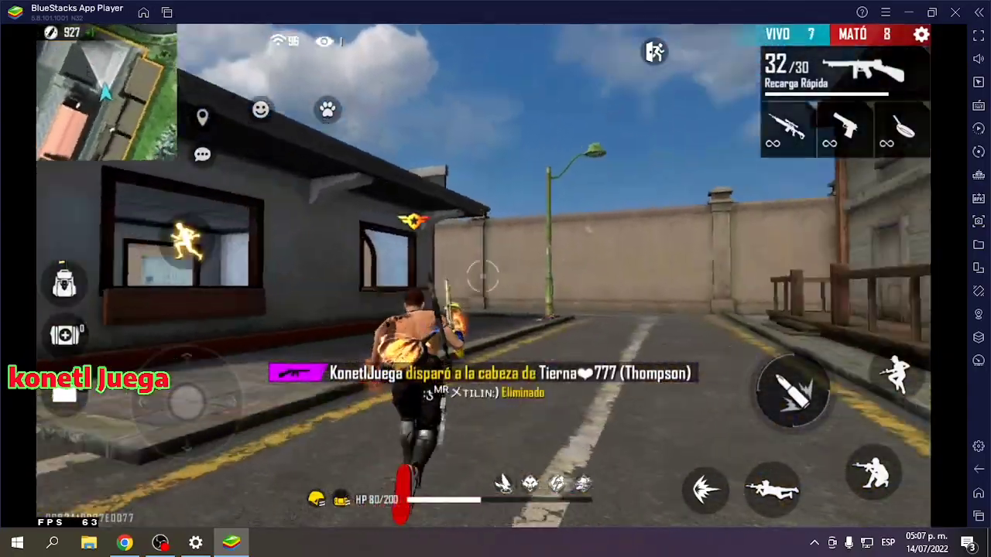